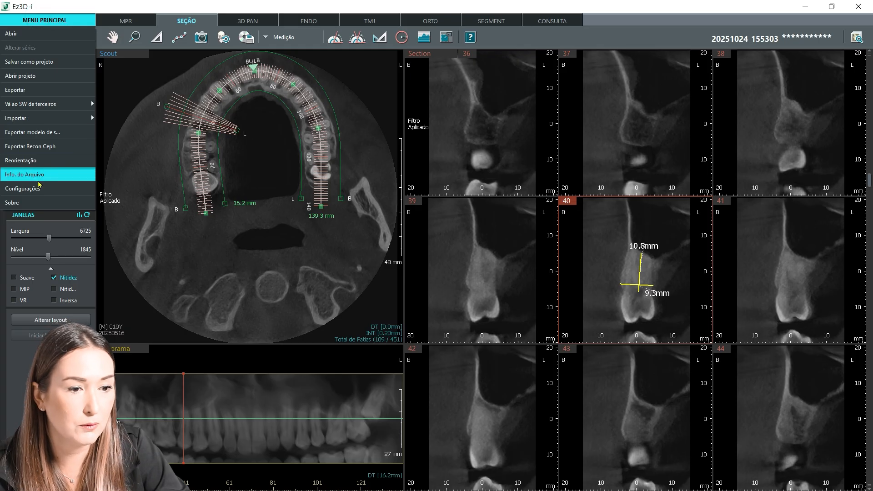
# Step: Open the report settings and set the color scheme to Branco sobre preto
pyautogui.click(36, 188)
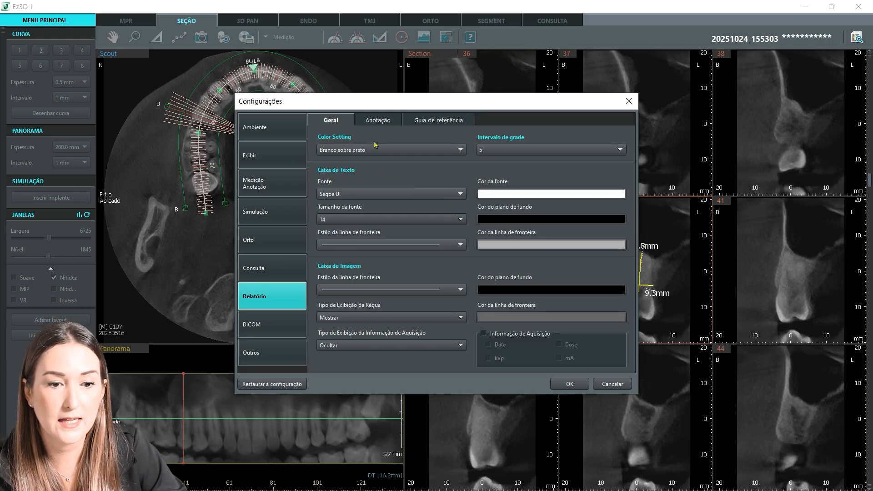
pyautogui.click(330, 150)
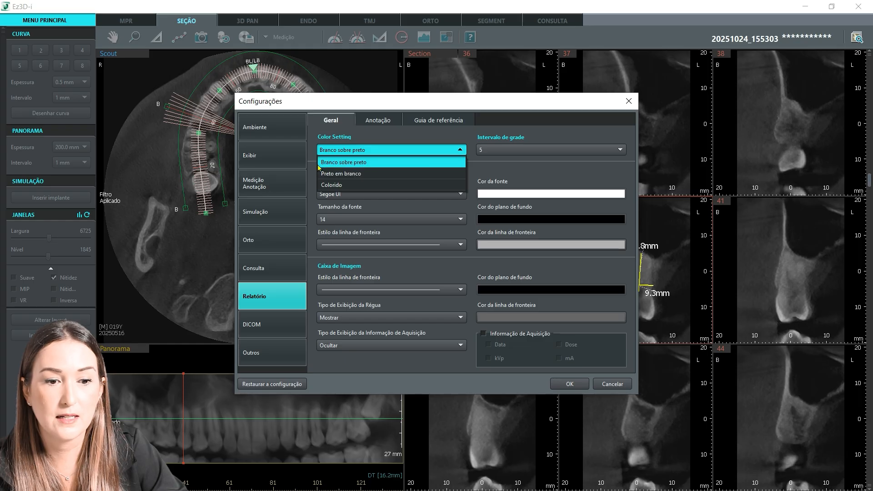
pyautogui.click(385, 163)
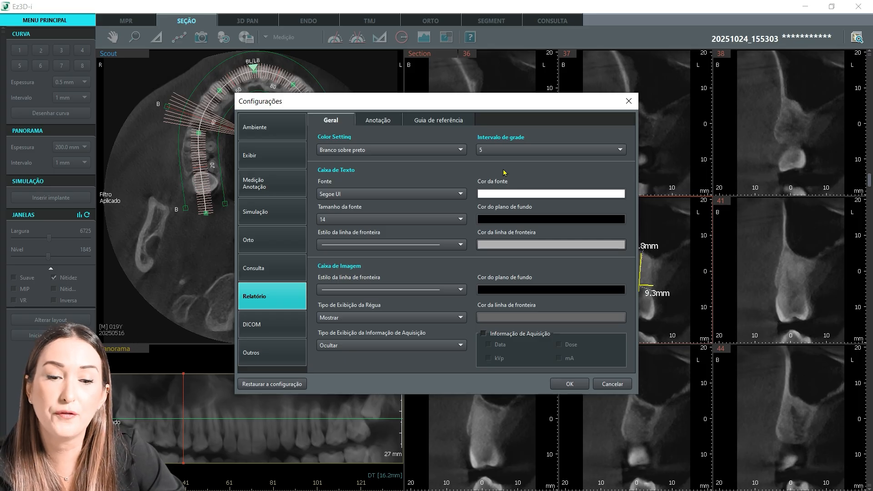
# Step: Set the report text box font size to 18 and its border line style to Nenhuma linha
pyautogui.click(354, 197)
pyautogui.click(355, 197)
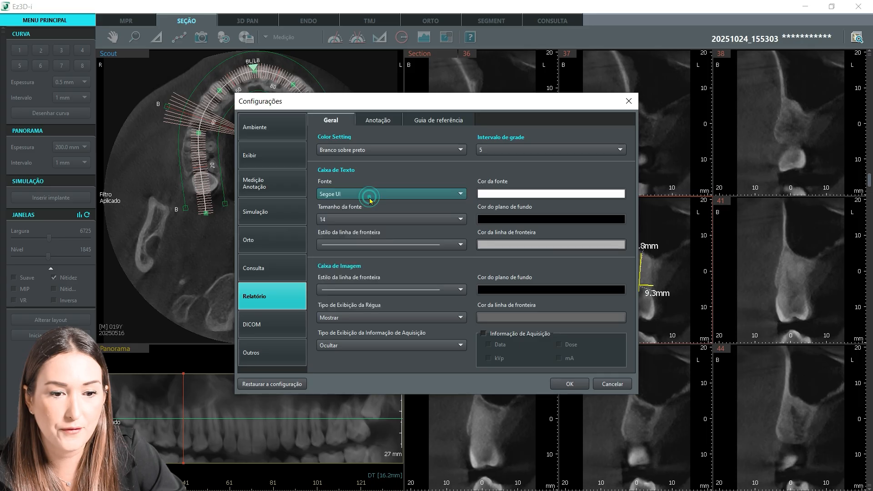
pyautogui.click(359, 221)
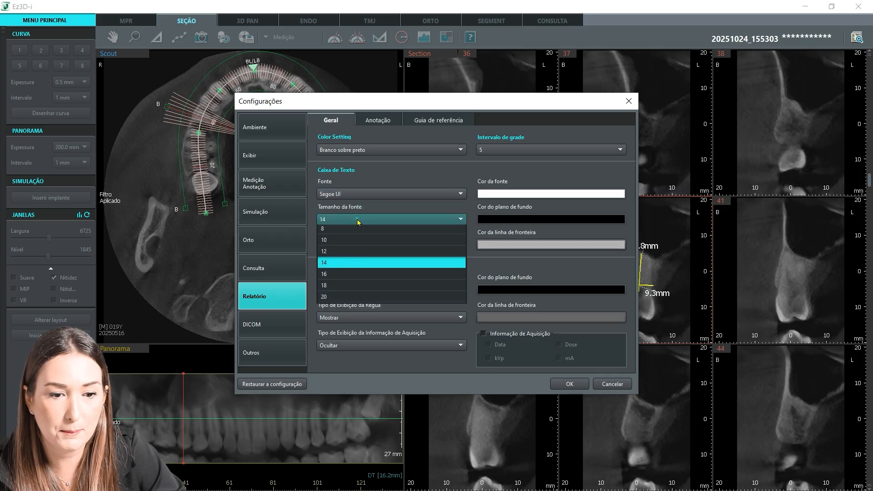
pyautogui.click(353, 290)
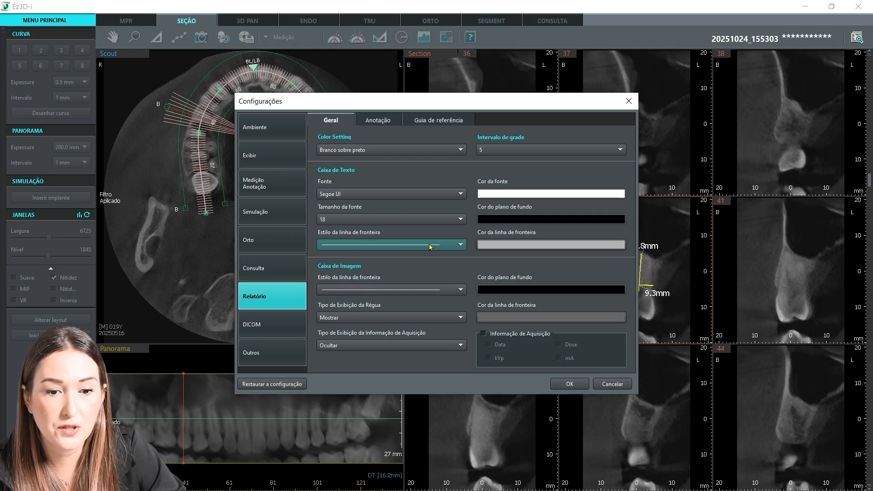
pyautogui.click(455, 248)
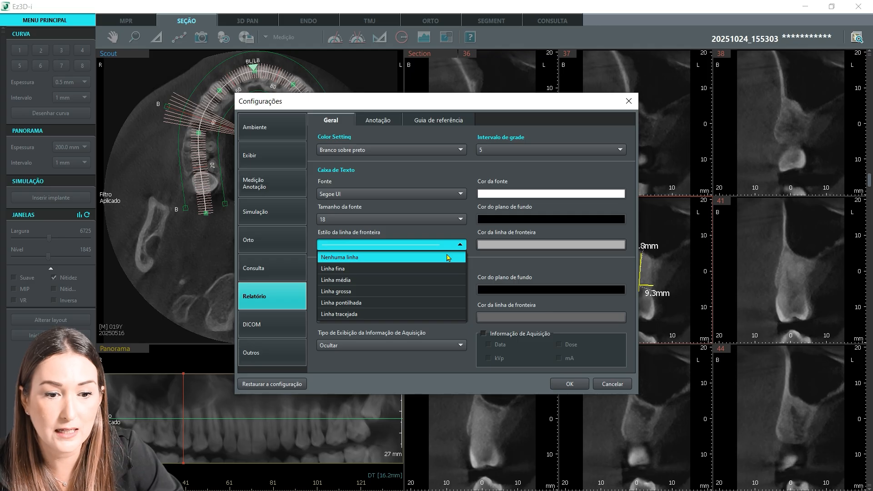
pyautogui.click(451, 258)
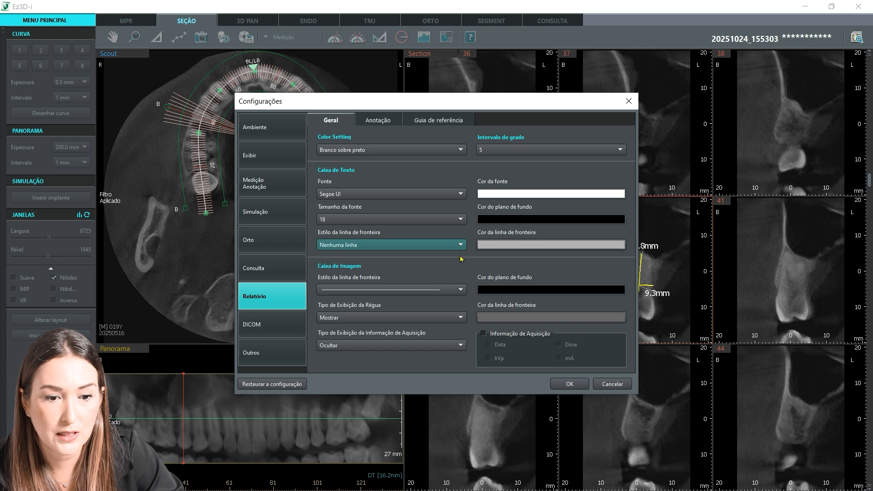
# Step: Check the image box's border style and ruler display choices, and select Ocultar for the acquisition information display
pyautogui.click(460, 290)
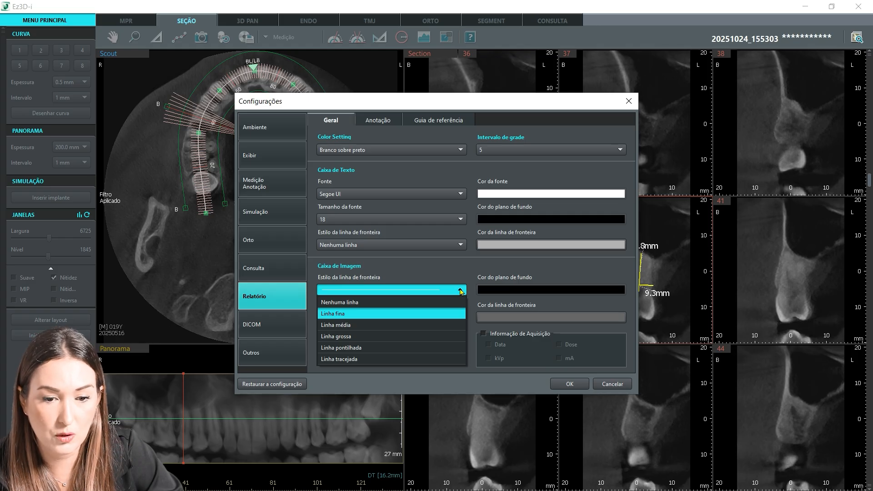
pyautogui.click(460, 291)
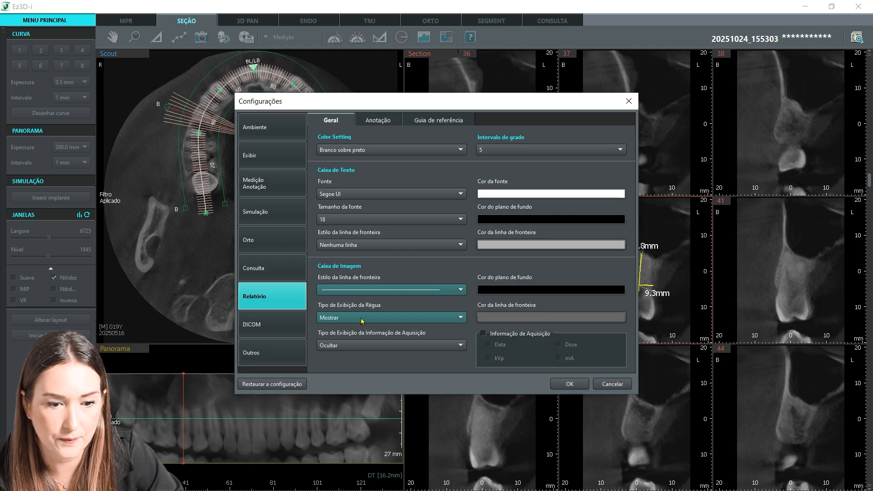
pyautogui.click(437, 318)
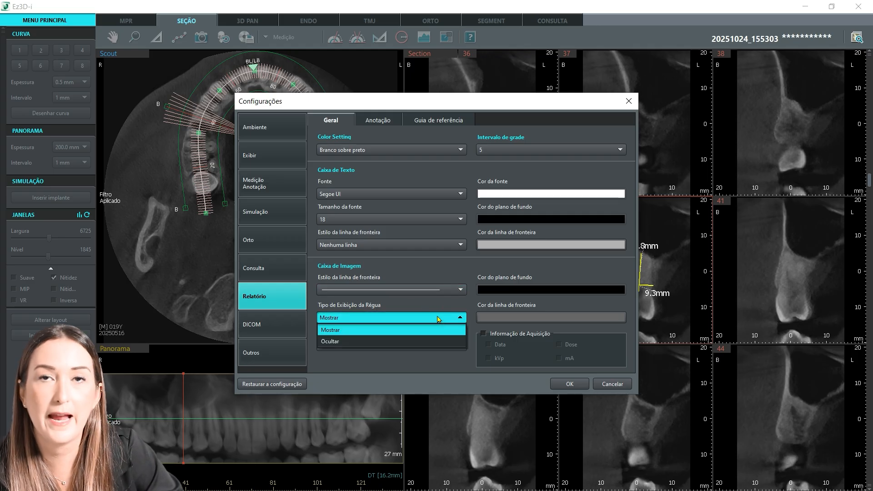
pyautogui.click(439, 319)
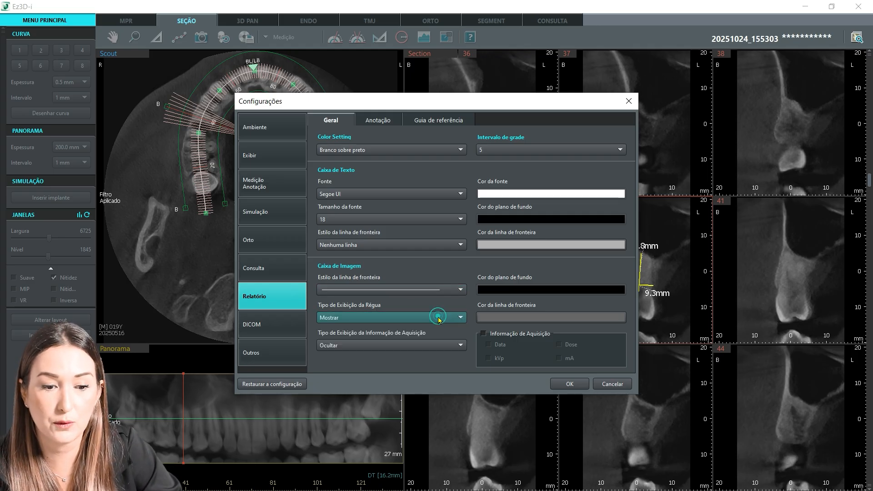
pyautogui.click(375, 319)
pyautogui.click(375, 319)
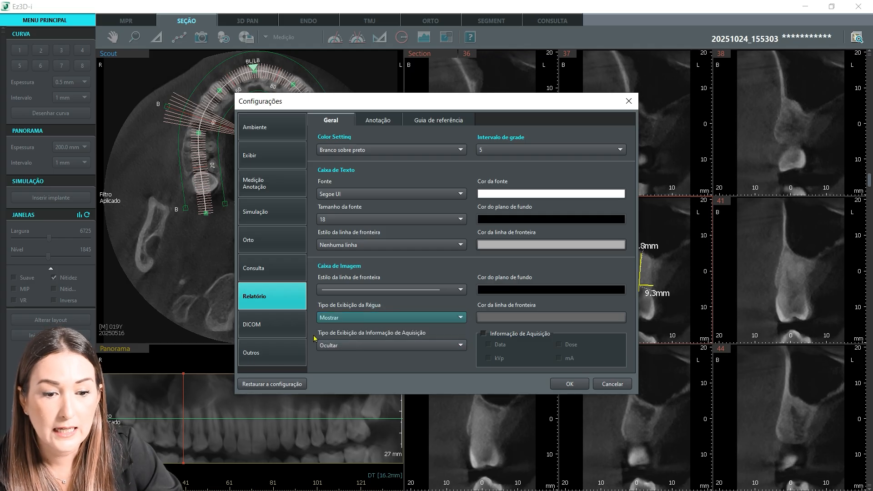
pyautogui.click(422, 346)
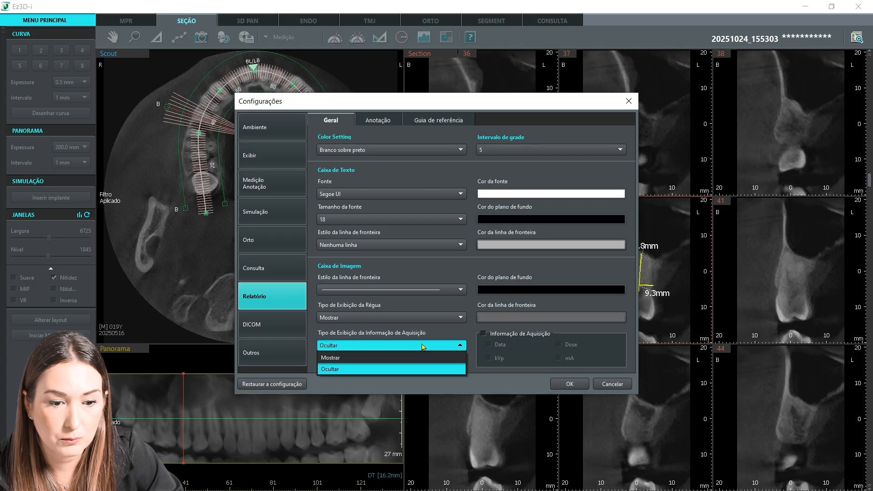
pyautogui.click(369, 369)
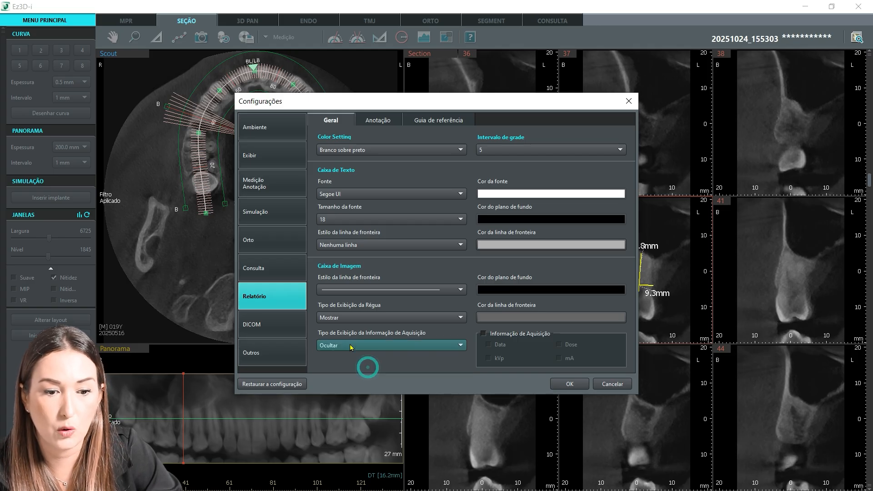
# Step: Examine the grid interval setting and the font, background and border color options of the text and image boxes
pyautogui.click(555, 149)
pyautogui.click(555, 149)
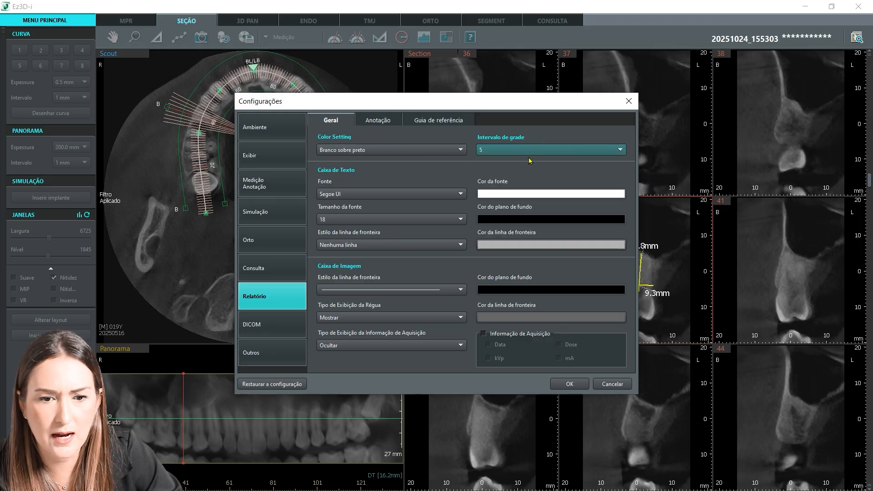
pyautogui.click(504, 194)
pyautogui.click(503, 220)
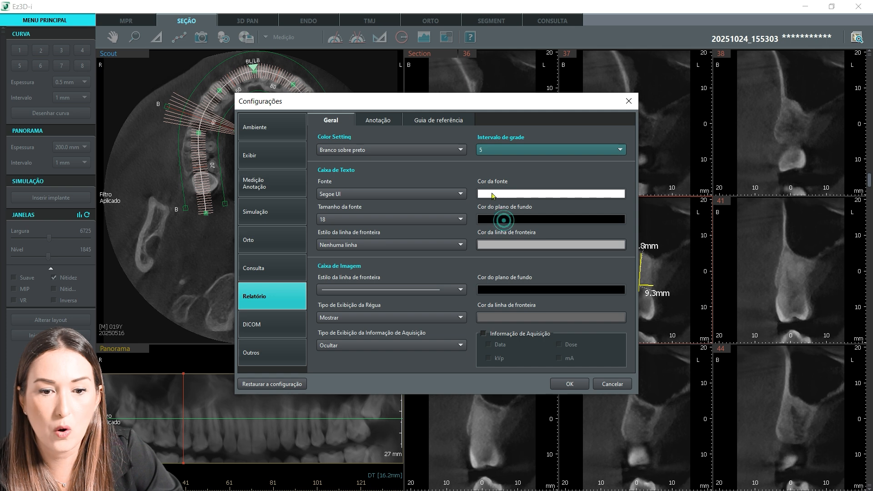
pyautogui.click(489, 191)
pyautogui.click(498, 220)
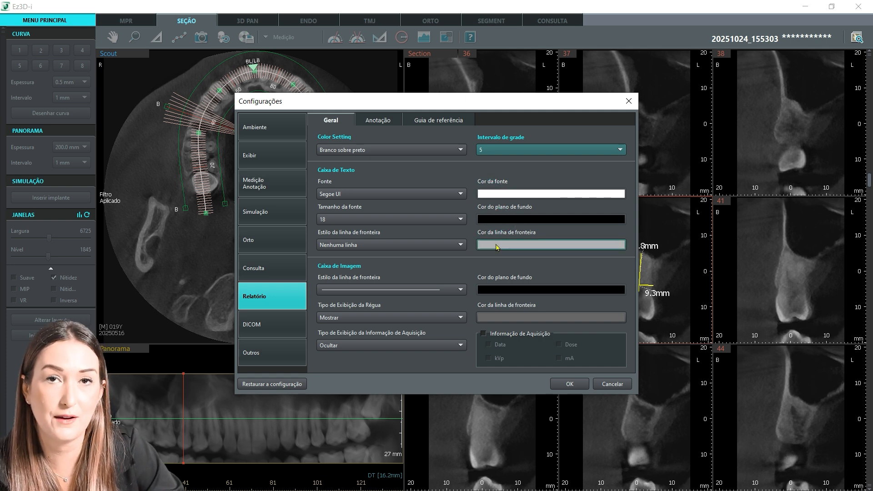
pyautogui.doubleClick(497, 247)
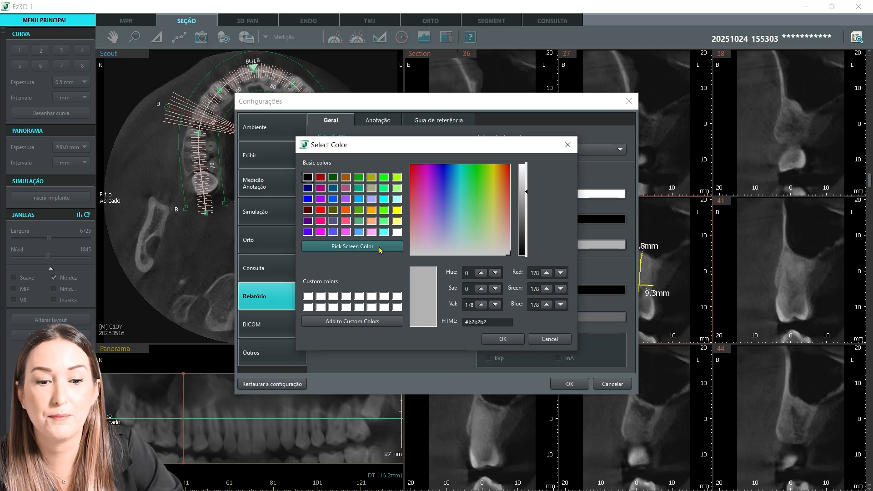
pyautogui.click(568, 145)
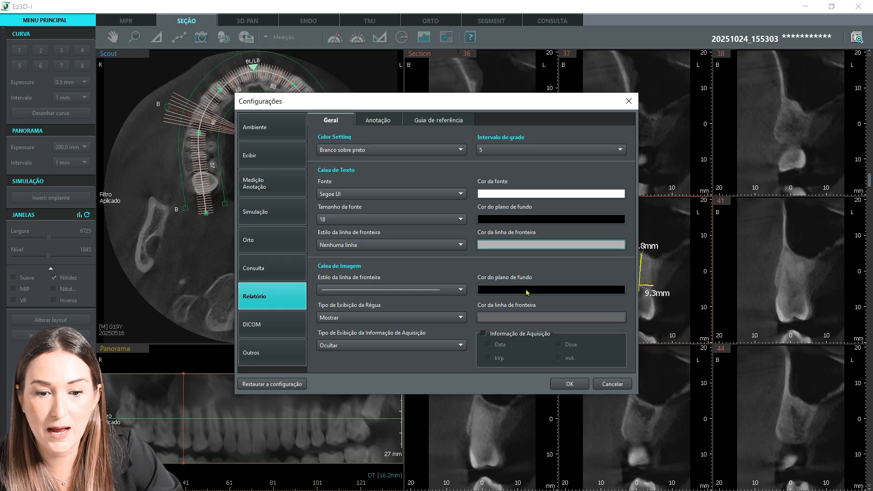
pyautogui.click(525, 290)
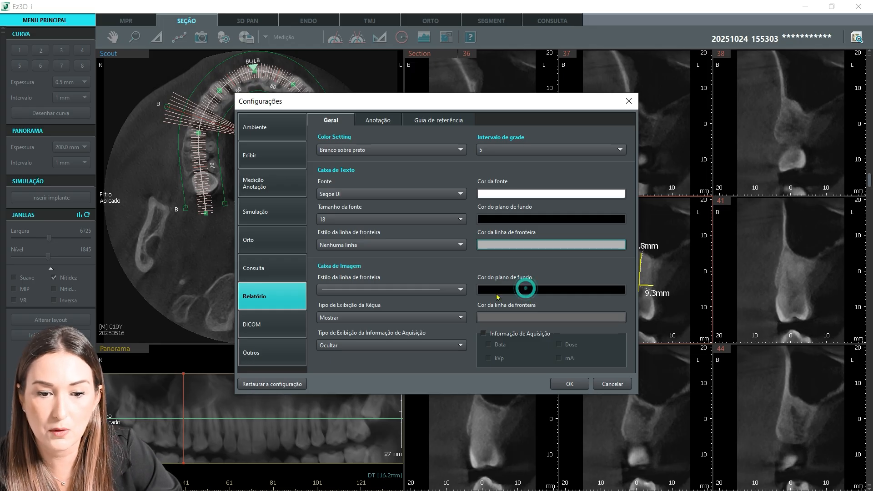
pyautogui.click(503, 315)
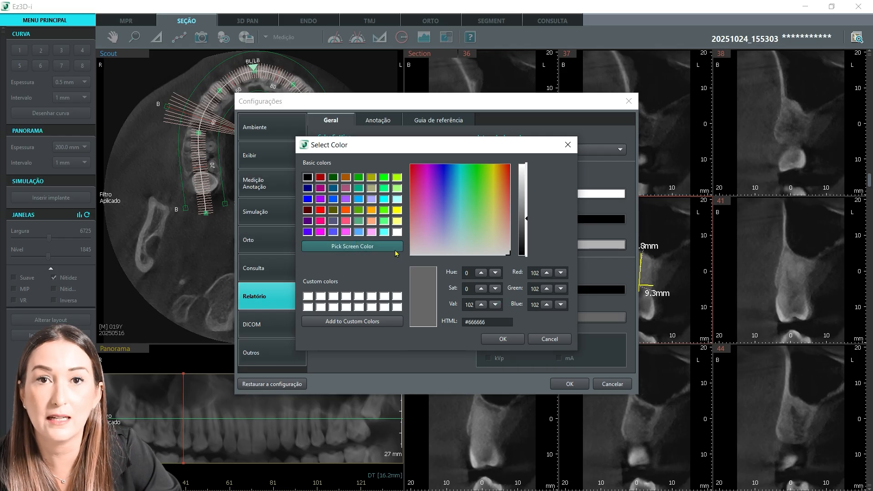
pyautogui.click(567, 145)
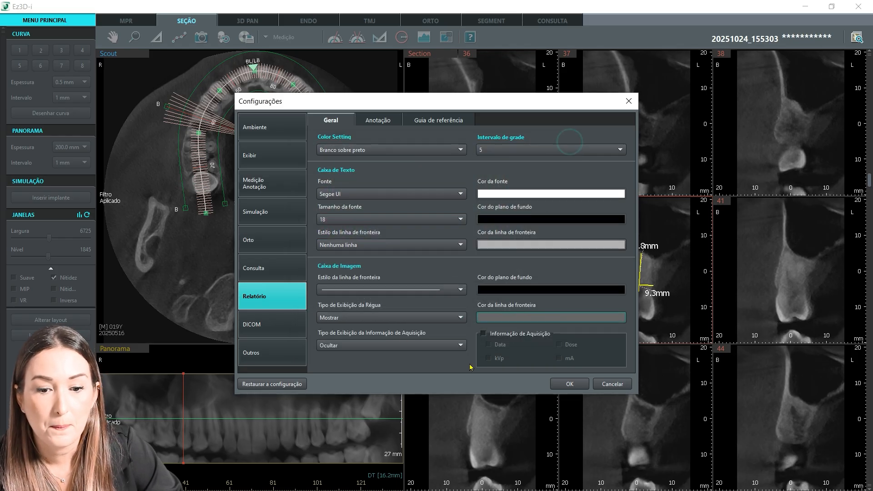
# Step: Turn the acquisition information fields on and off again, and apply the report settings
pyautogui.click(483, 334)
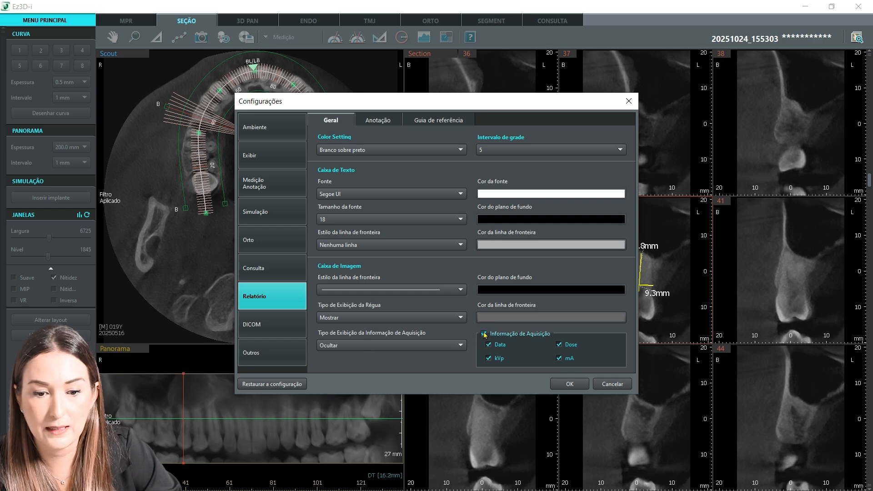
pyautogui.click(484, 334)
pyautogui.click(569, 383)
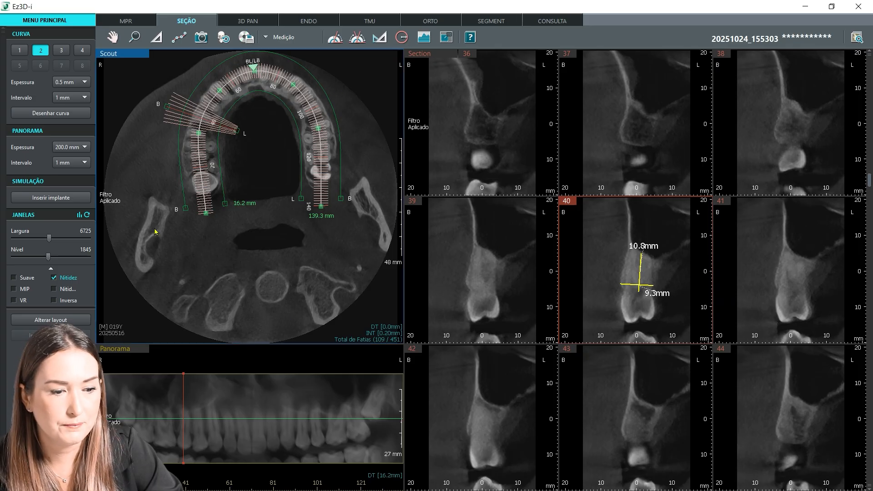
# Step: Open the report window and load the blank template Molde em branco
pyautogui.click(42, 482)
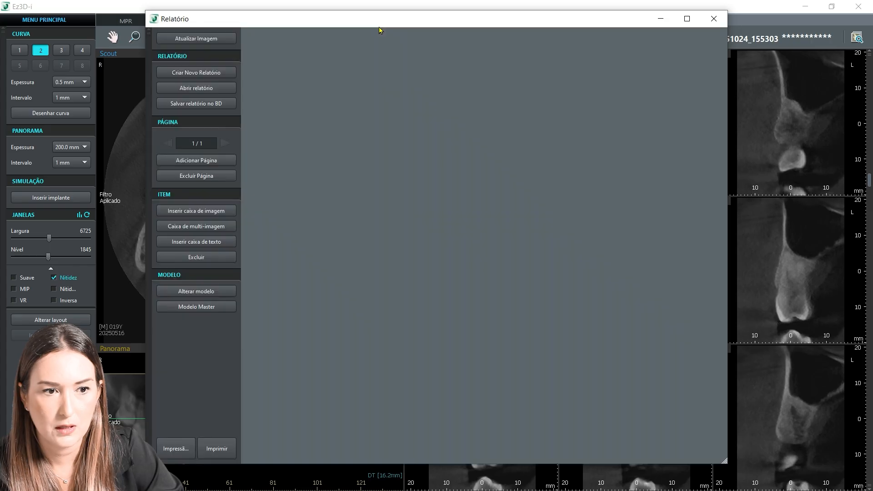
pyautogui.click(374, 20)
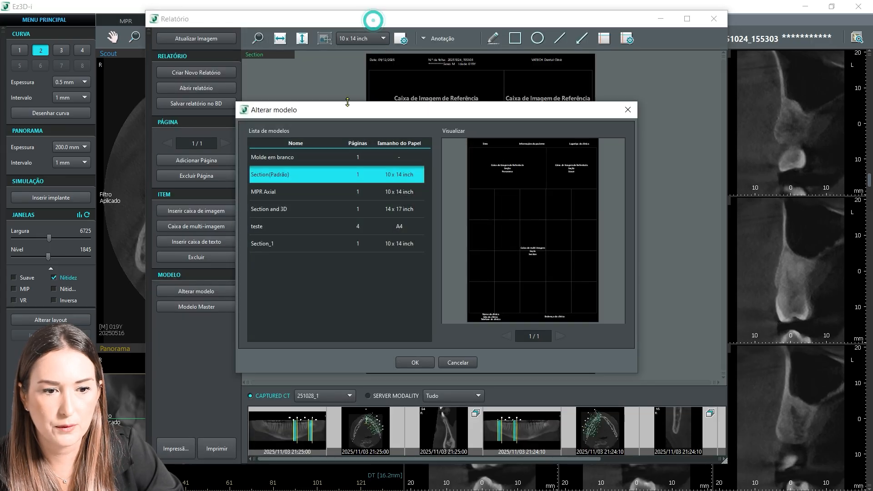
pyautogui.click(273, 157)
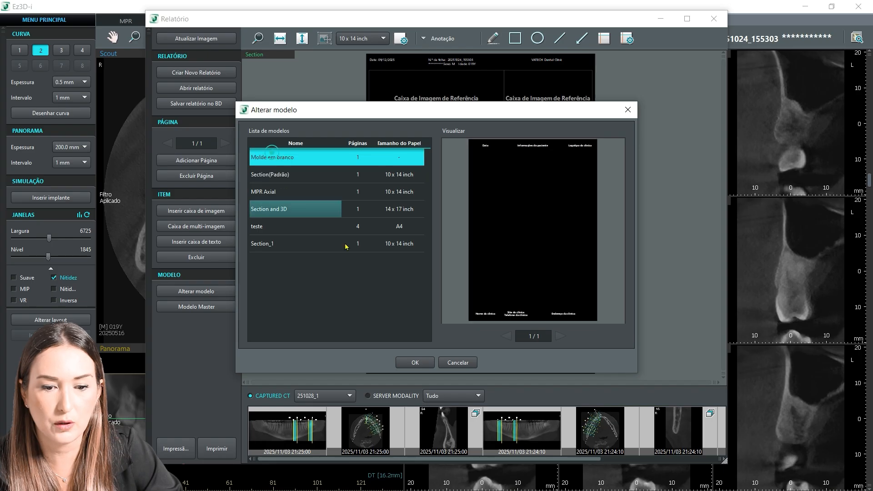
pyautogui.click(415, 363)
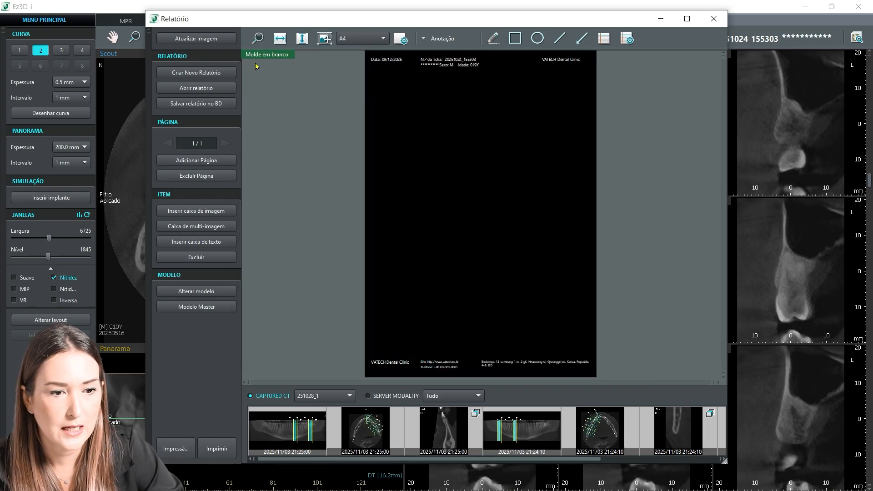
# Step: Enter the template master mode and preview the Section and 3D and teste templates
pyautogui.click(192, 308)
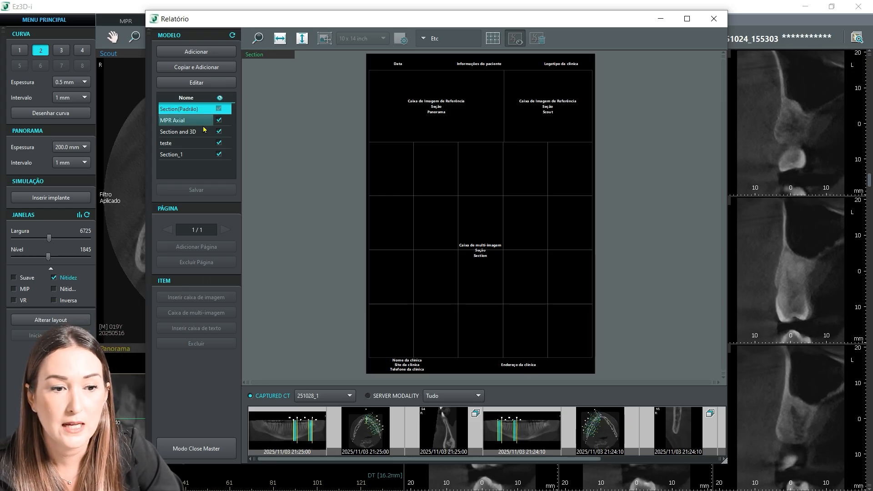
pyautogui.click(190, 133)
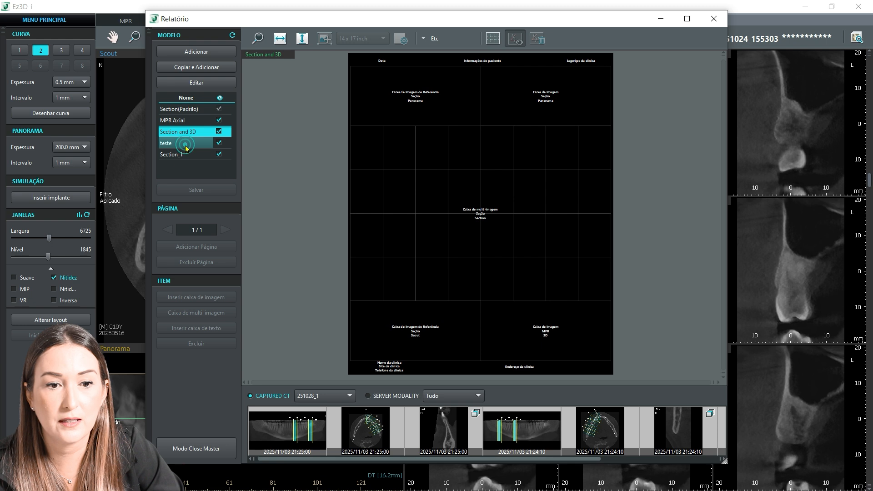
pyautogui.click(185, 145)
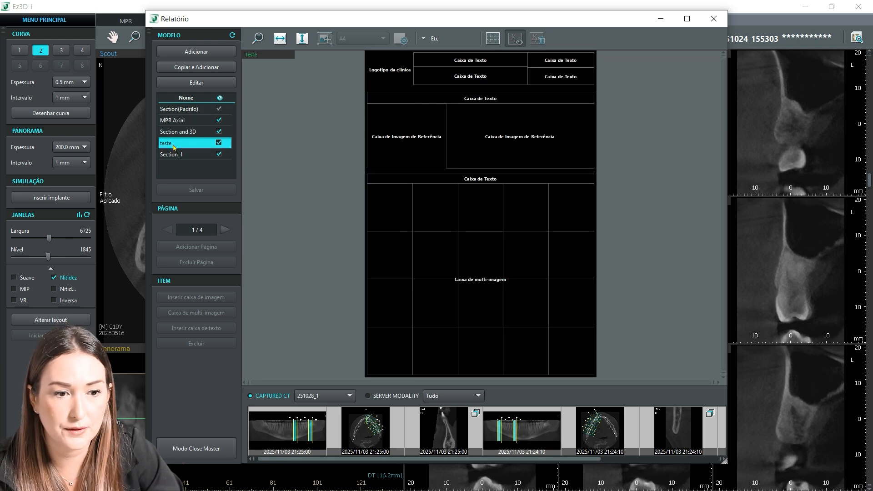
# Step: Copy the Section(Padrão) template under the name arcada completa and set its paper size to A4
pyautogui.click(183, 109)
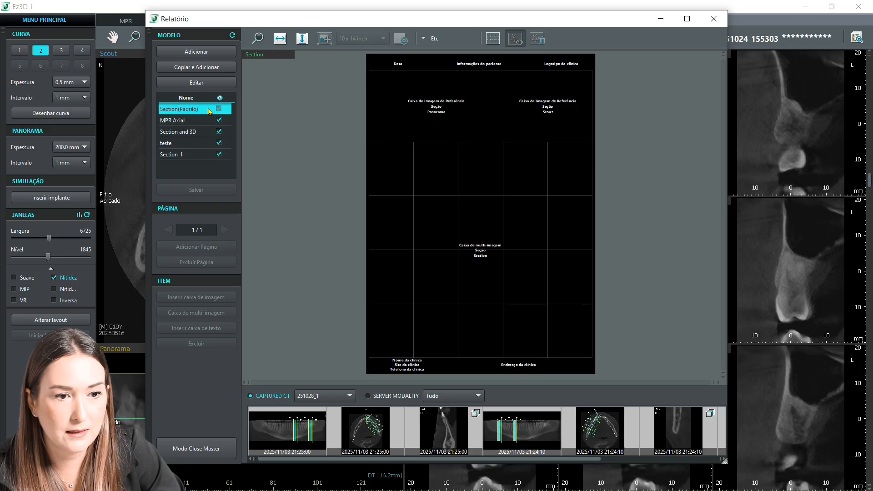
pyautogui.click(189, 69)
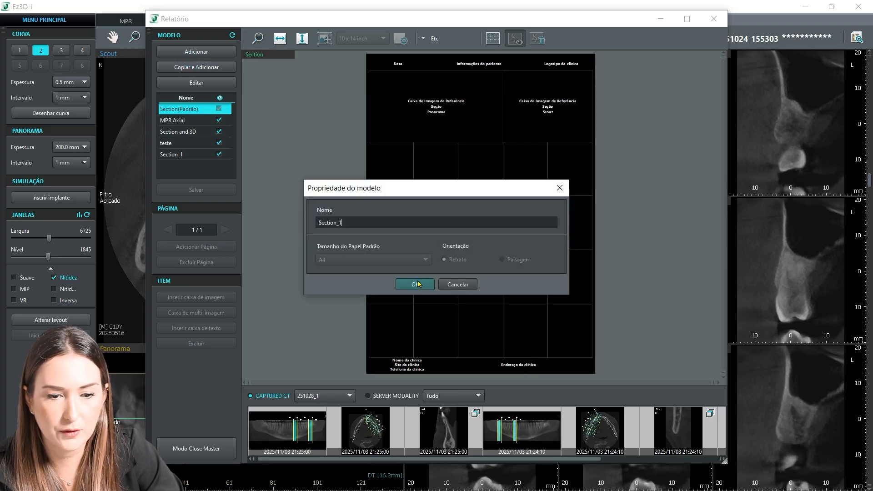
pyautogui.moveTo(341, 222); pyautogui.dragTo(305, 217)
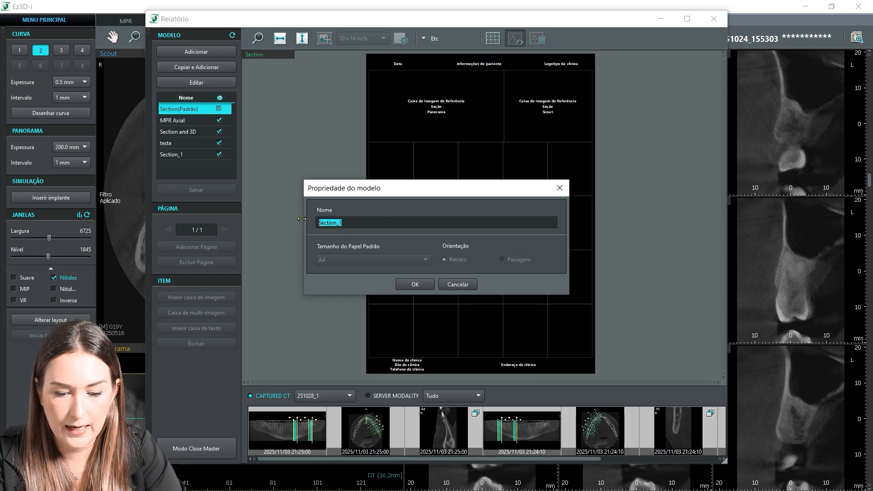
pyautogui.write('tra')
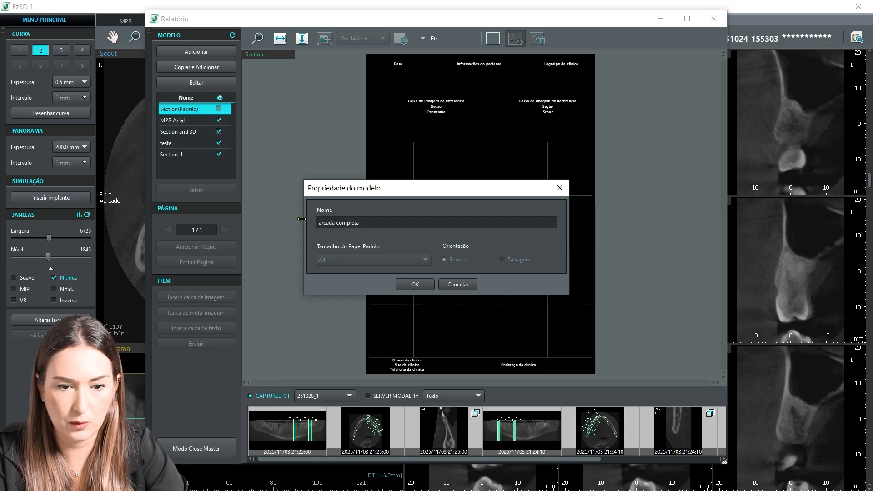
pyautogui.click(414, 285)
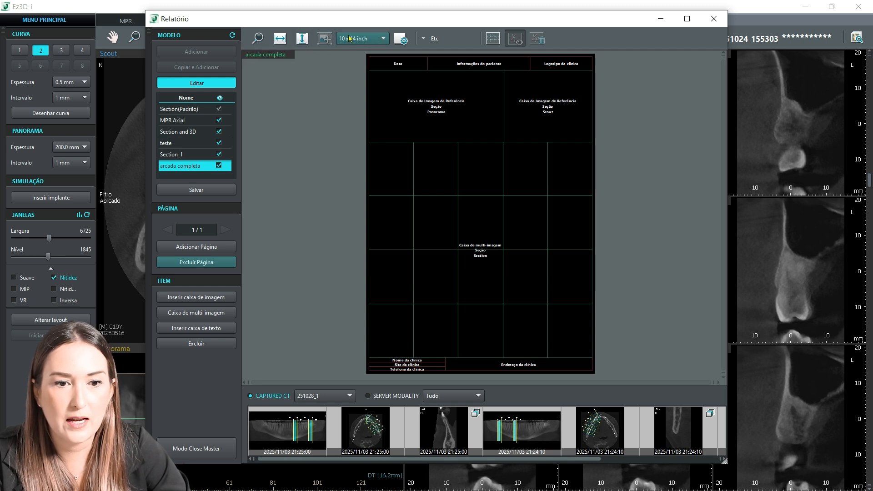
pyautogui.click(381, 39)
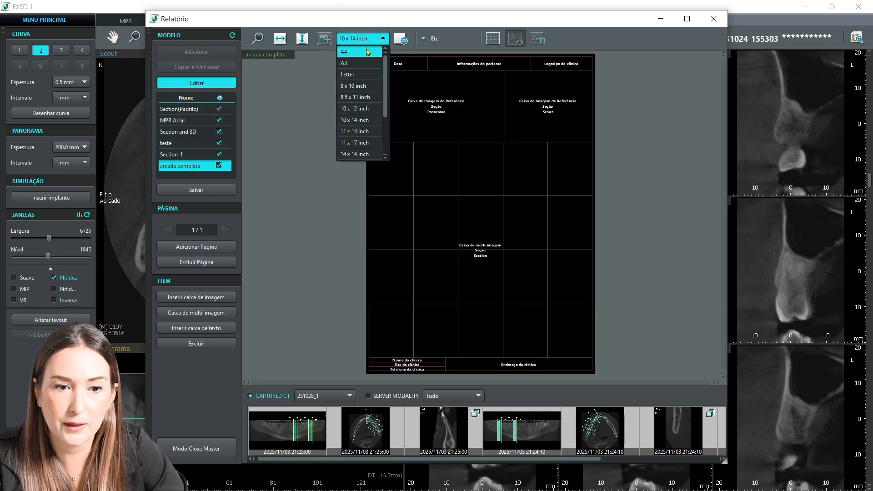
pyautogui.click(366, 54)
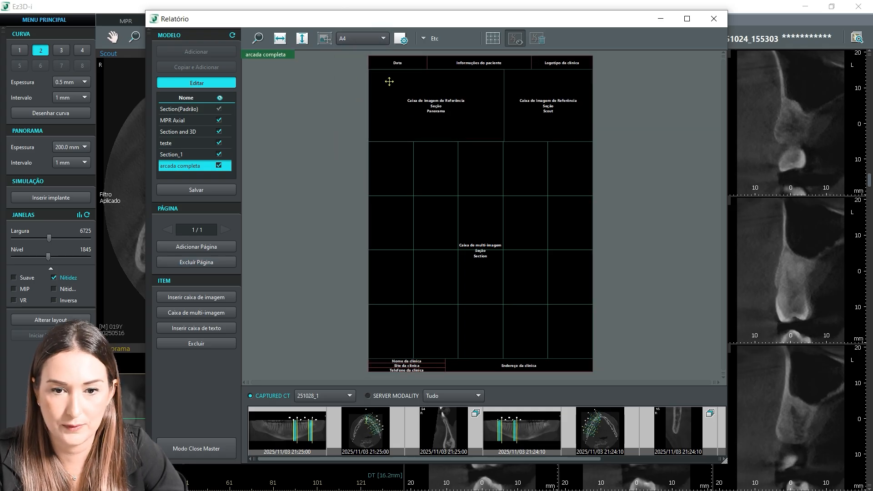
# Step: Try to fit the Panorama, Scout and Section image boxes within the A4 page by moving and resizing them
pyautogui.moveTo(390, 88); pyautogui.dragTo(409, 100)
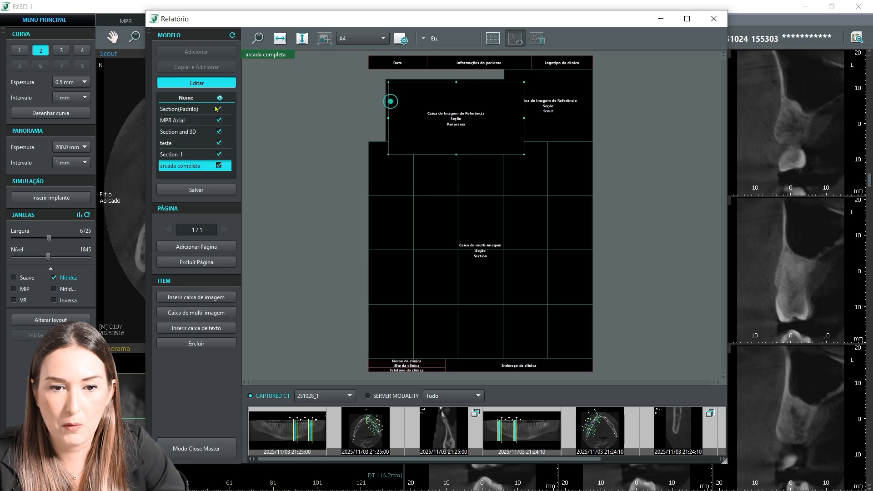
pyautogui.moveTo(465, 121); pyautogui.dragTo(471, 165)
pyautogui.moveTo(550, 110)
pyautogui.mouseDown()
pyautogui.moveTo(557, 116)
pyautogui.moveTo(558, 107)
pyautogui.mouseUp()
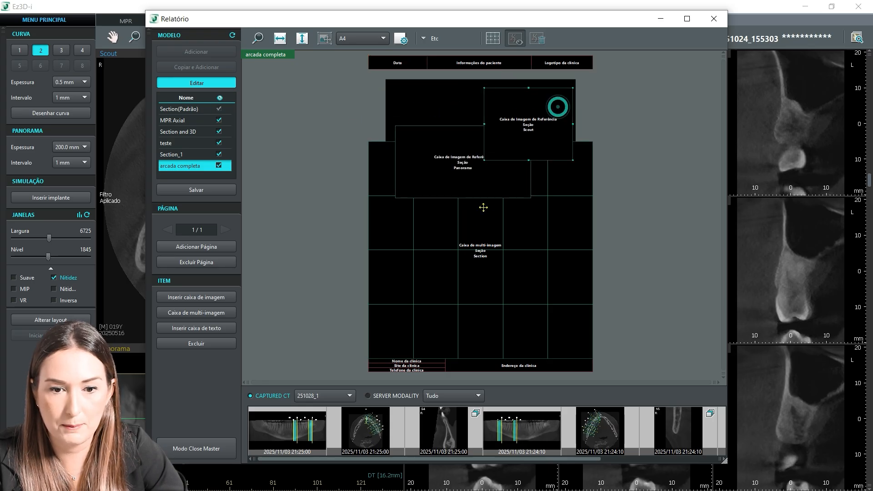
pyautogui.moveTo(484, 207); pyautogui.dragTo(477, 235)
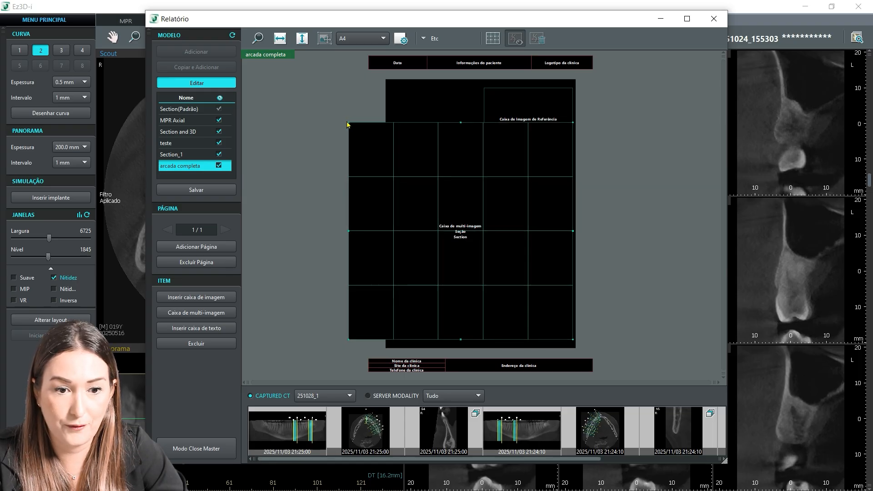
pyautogui.moveTo(350, 126); pyautogui.dragTo(402, 192)
pyautogui.moveTo(536, 131); pyautogui.dragTo(536, 154)
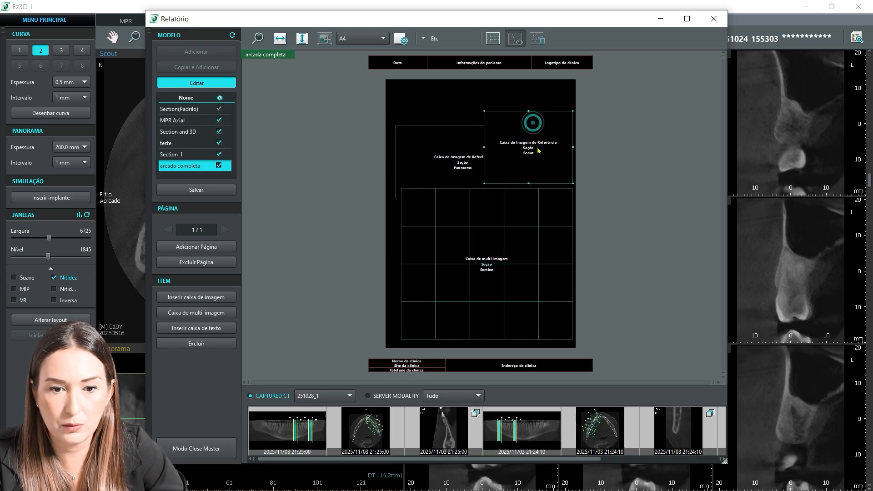
pyautogui.moveTo(447, 153); pyautogui.dragTo(440, 152)
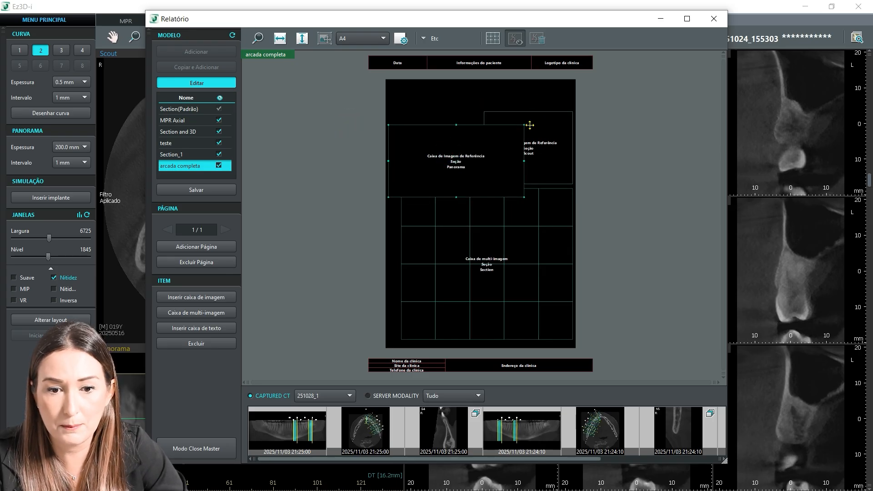
# Step: Delete the date, patient information and clinic logo boxes from the template's header
pyautogui.click(395, 62)
pyautogui.press('Delete')
pyautogui.click(456, 64)
pyautogui.click(564, 63)
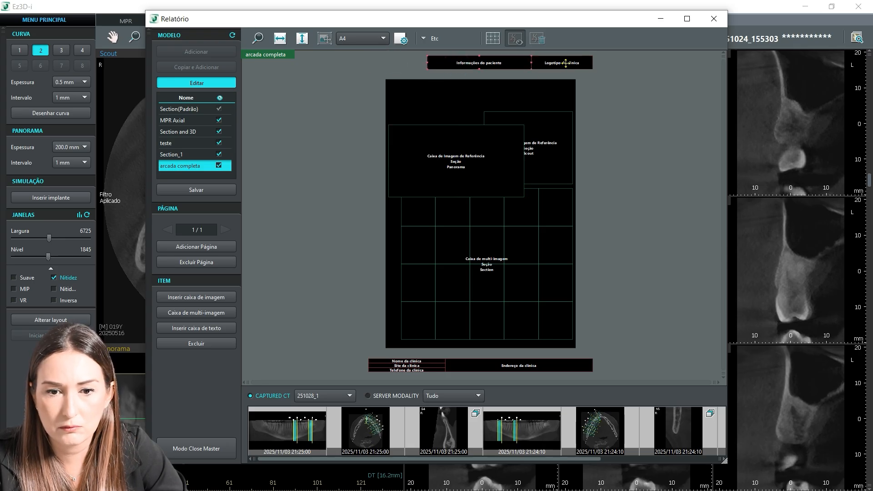
pyautogui.press('Delete')
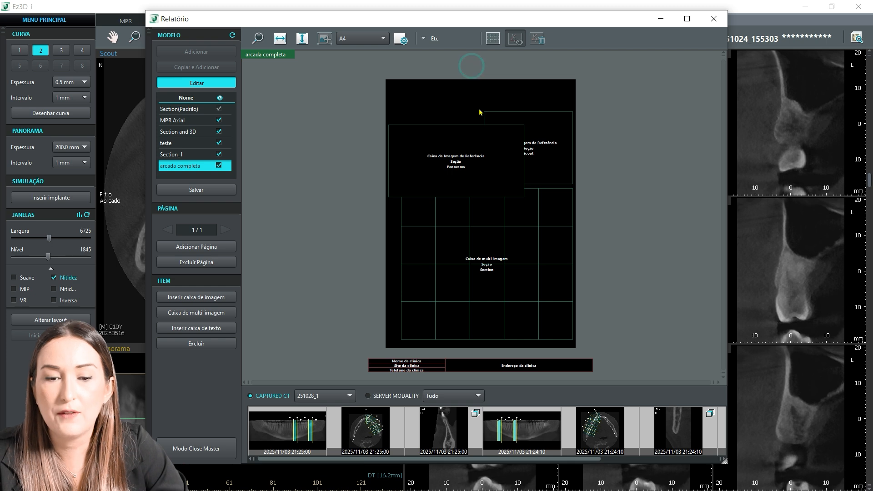
# Step: Delete the Panorama and Scout reference image boxes and the Section multi-image box from the page
pyautogui.click(472, 162)
pyautogui.press('Delete')
pyautogui.click(552, 146)
pyautogui.press('Delete')
pyautogui.click(487, 246)
pyautogui.press('Delete')
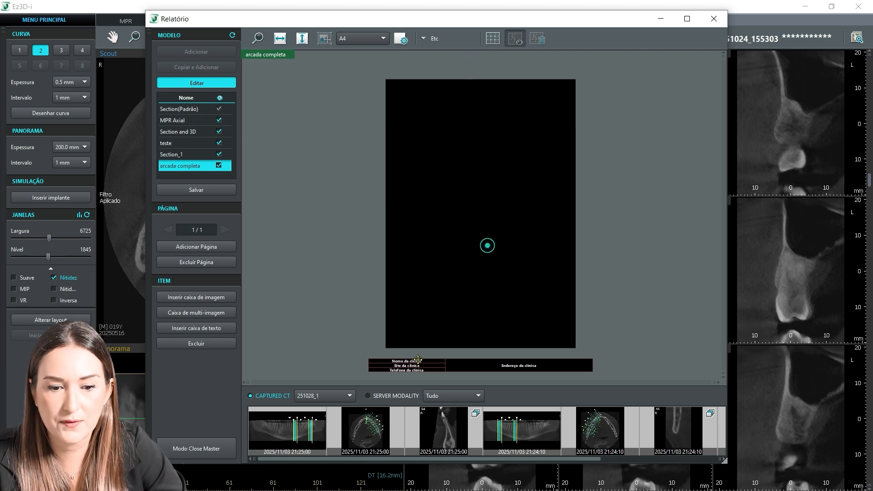
# Step: Delete the clinic name, site, phone and address boxes from the template's footer
pyautogui.click(408, 364)
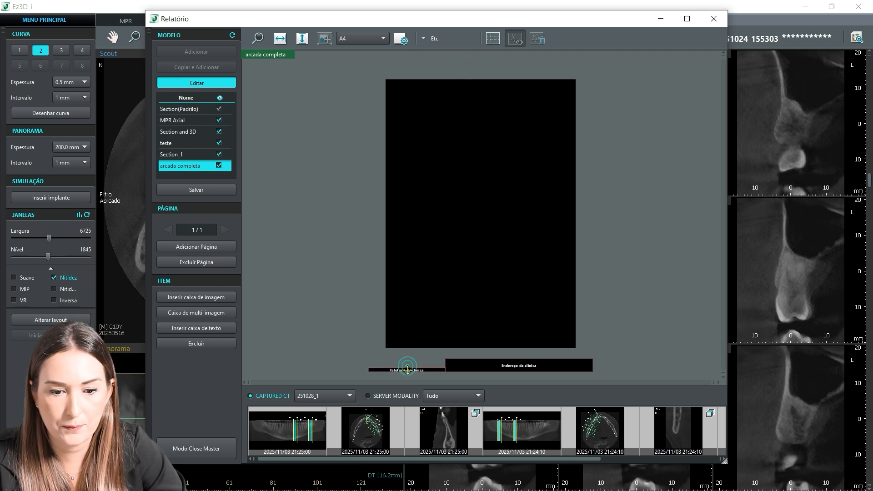
pyautogui.press('Delete')
pyautogui.click(455, 367)
pyautogui.press('Delete')
# Step: Add the Logotipo da clínica box to the header and fit it into the page's upper-left corner
pyautogui.rightClick(428, 159)
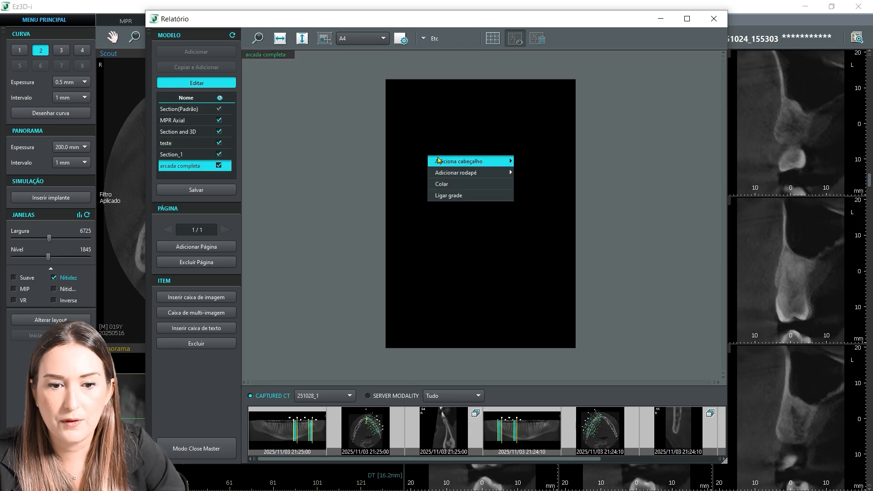
pyautogui.moveTo(436, 164)
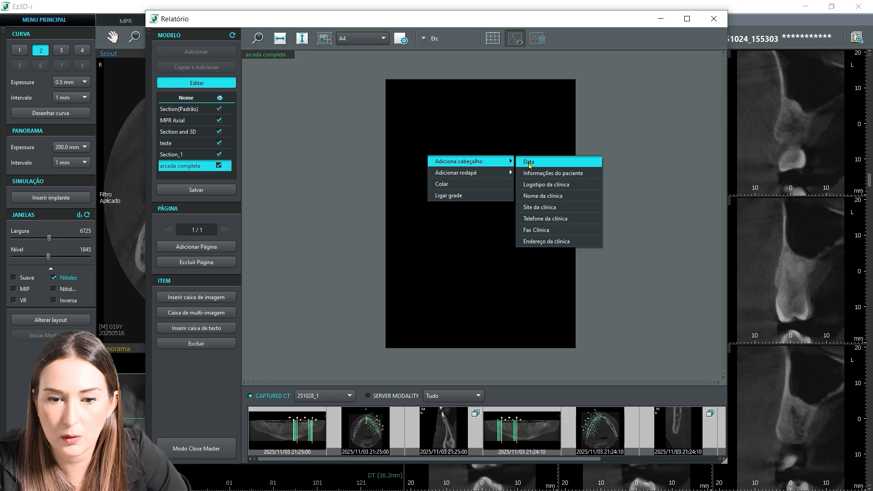
pyautogui.click(572, 188)
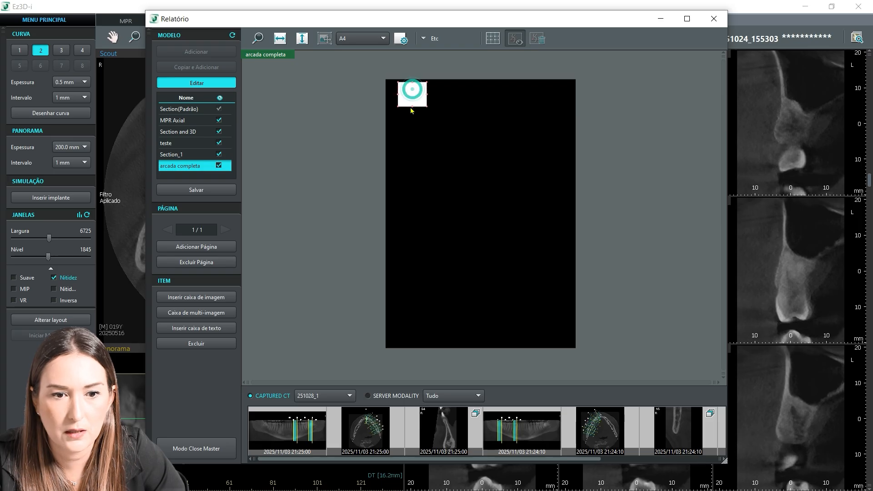
pyautogui.moveTo(418, 93)
pyautogui.mouseDown()
pyautogui.moveTo(427, 93)
pyautogui.moveTo(408, 102)
pyautogui.moveTo(422, 92)
pyautogui.mouseUp()
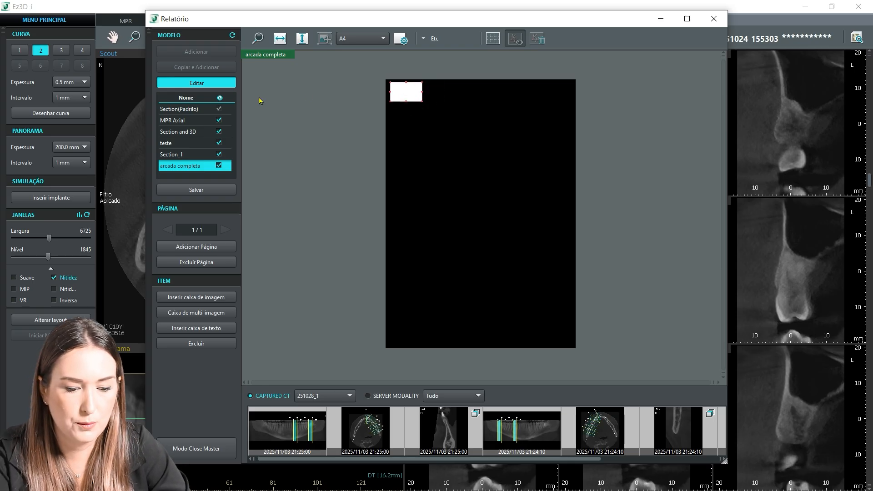
# Step: Add the Informações do paciente box to the header and place it just right of the clinic logo
pyautogui.click(257, 39)
pyautogui.click(442, 198)
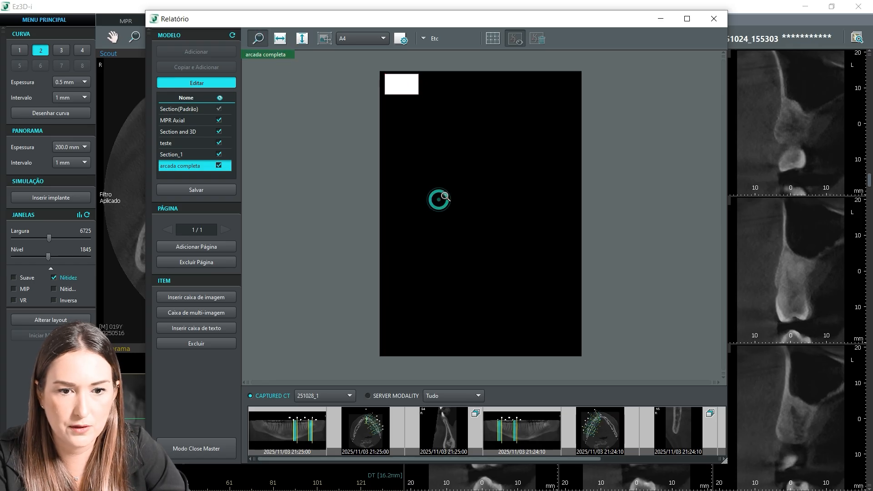
pyautogui.click(381, 173)
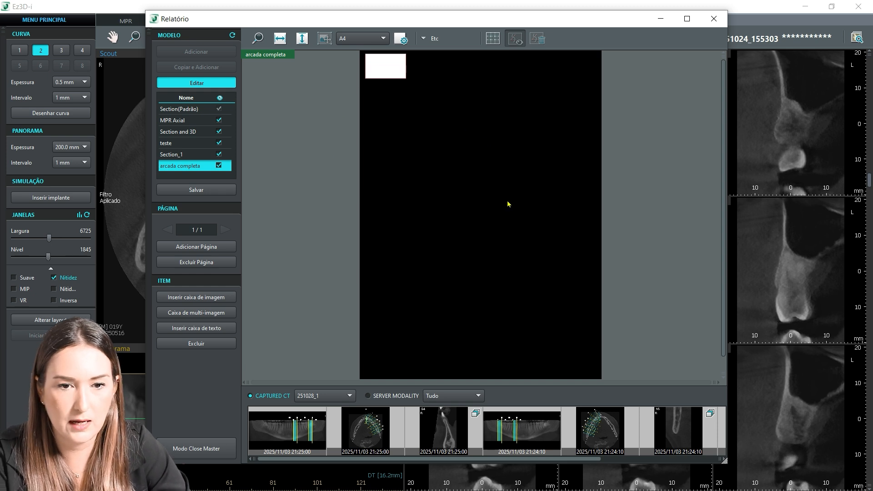
pyautogui.click(383, 64)
pyautogui.click(444, 80)
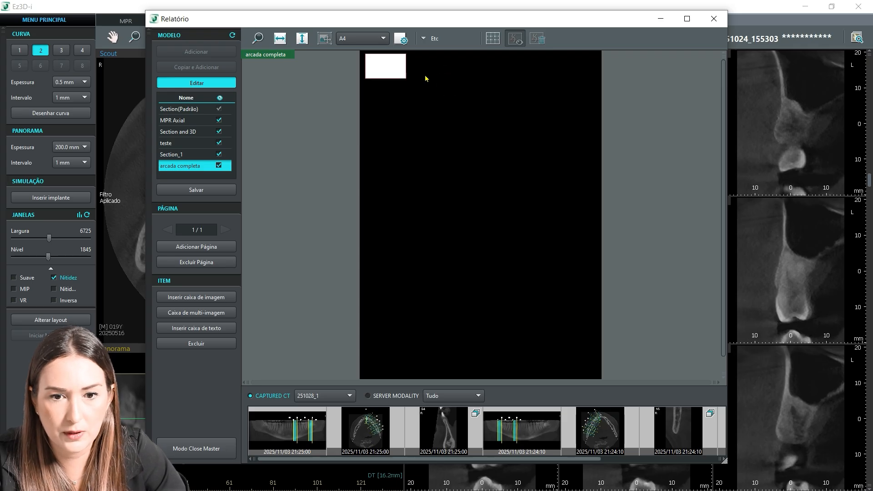
pyautogui.rightClick(438, 78)
pyautogui.moveTo(456, 83)
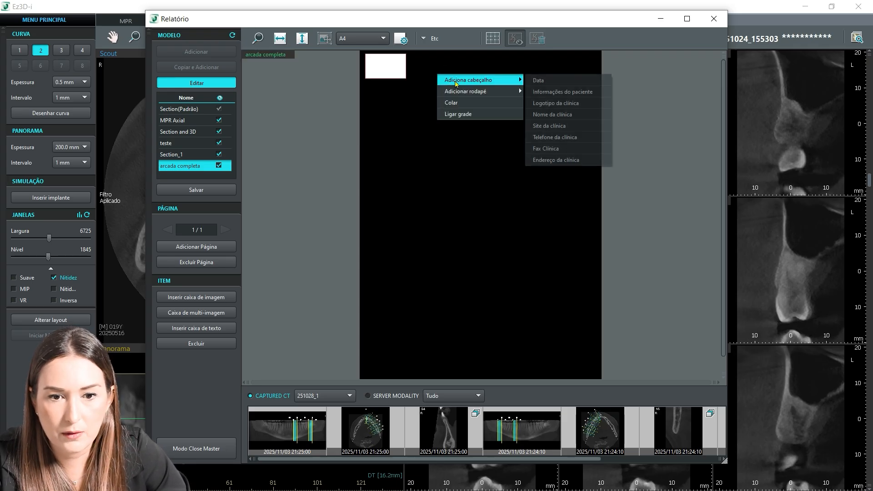
pyautogui.click(549, 91)
pyautogui.moveTo(447, 59); pyautogui.dragTo(470, 61)
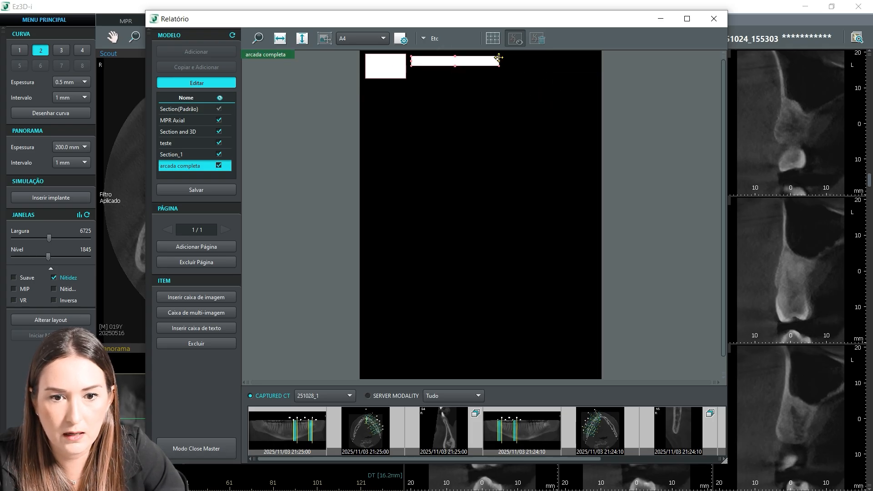
# Step: Widen the patient information box to near the page's right edge and match its height to the clinic logo
pyautogui.moveTo(499, 60); pyautogui.dragTo(585, 61)
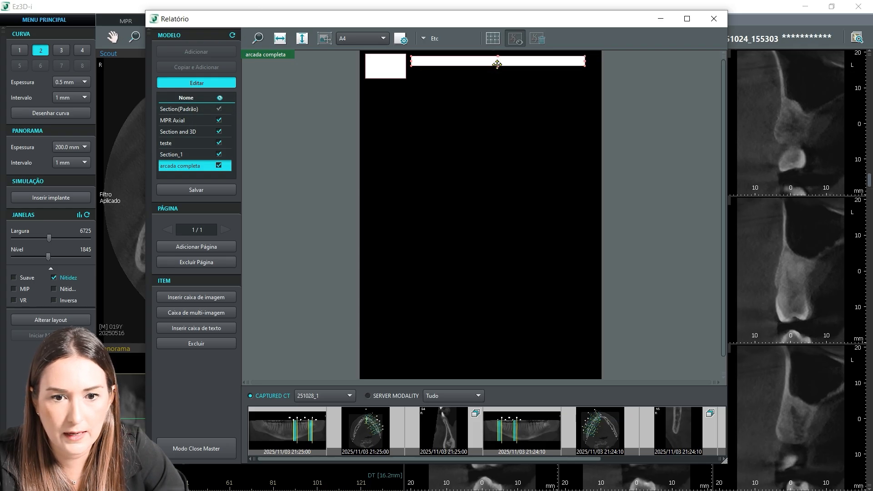
pyautogui.moveTo(498, 66); pyautogui.dragTo(500, 79)
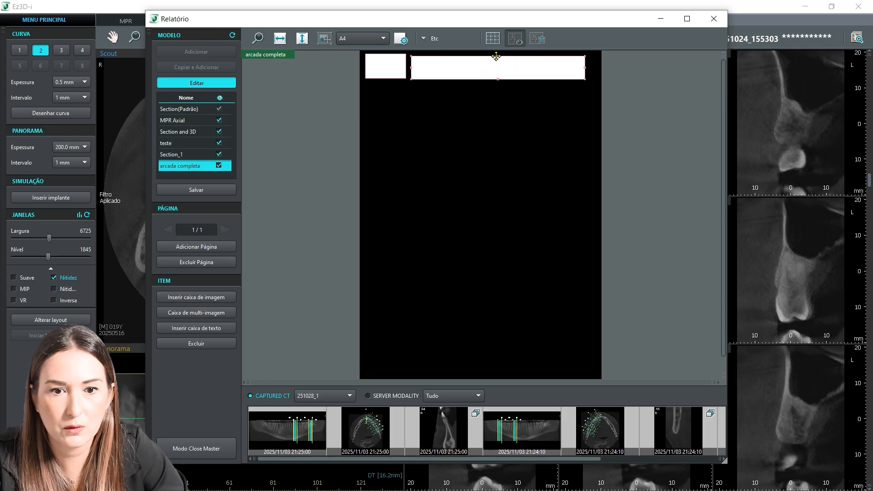
pyautogui.moveTo(499, 58); pyautogui.dragTo(498, 56)
pyautogui.click(464, 134)
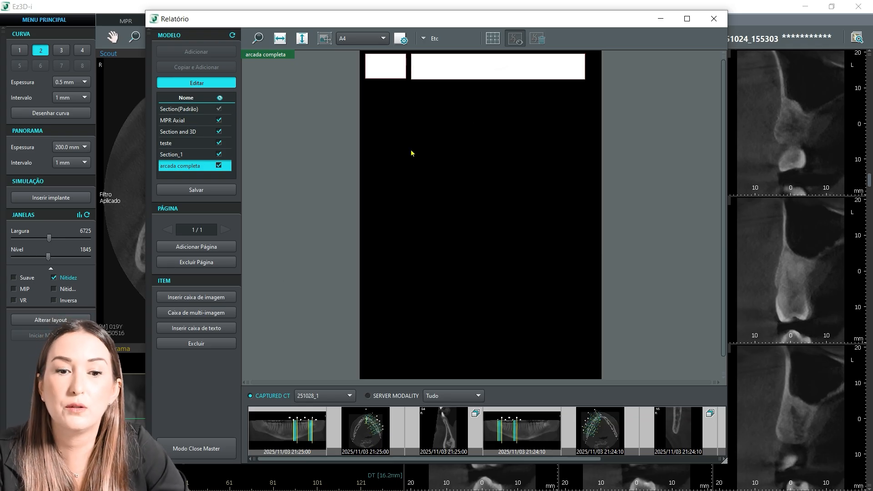
# Step: Insert a multi-image box with 4 rows and 5 columns, including its reference image boxes
pyautogui.click(166, 300)
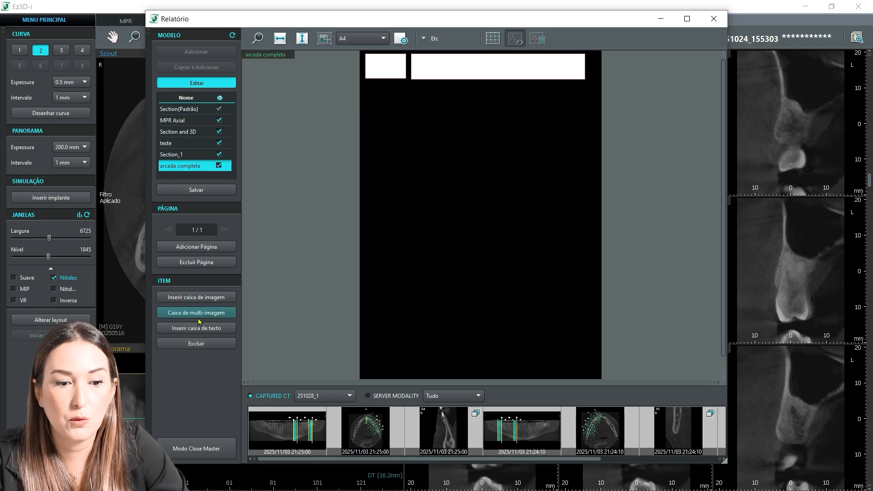
pyautogui.click(194, 313)
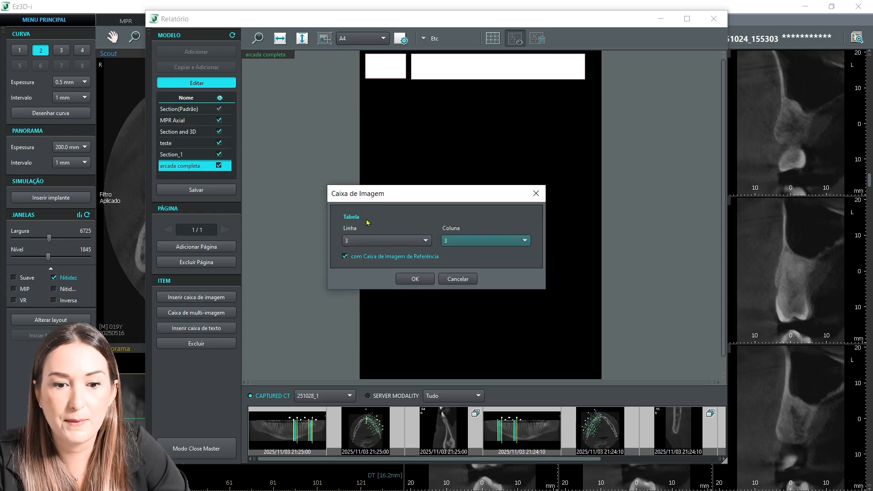
pyautogui.click(389, 244)
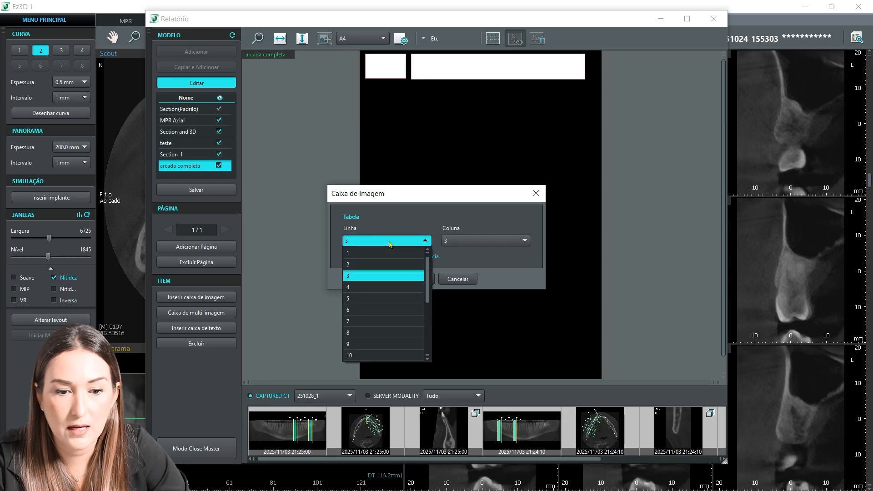
pyautogui.click(375, 288)
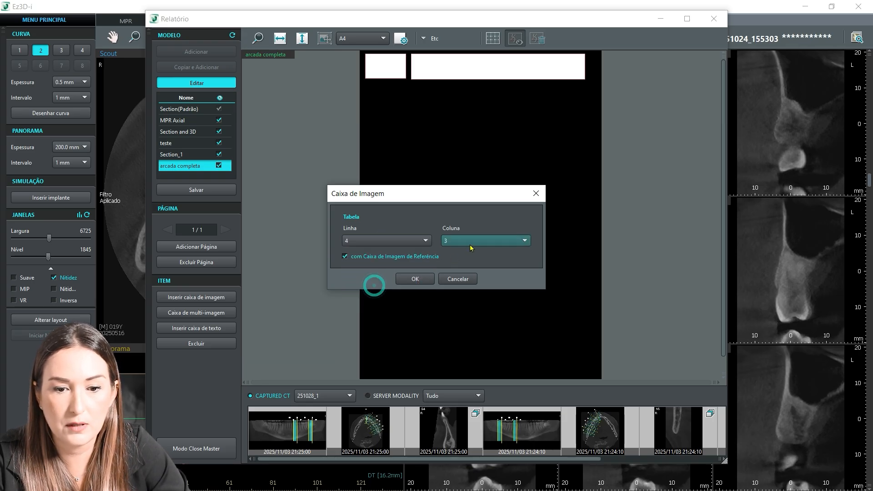
pyautogui.click(472, 244)
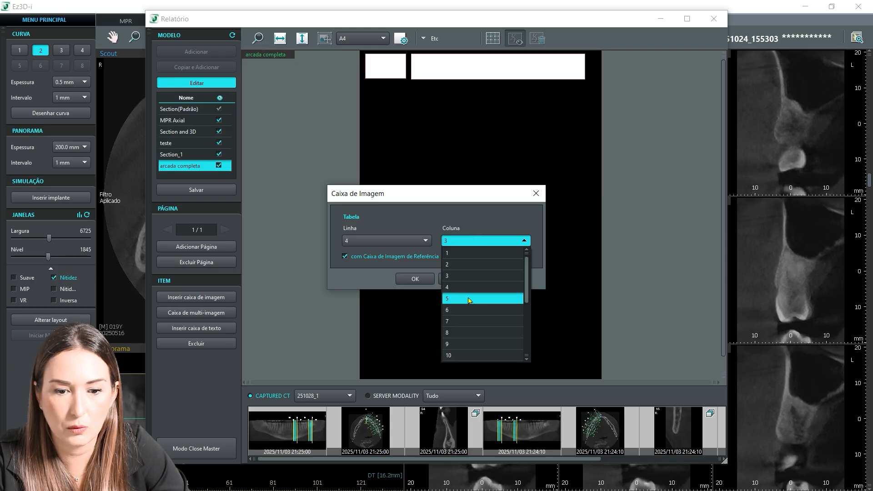
pyautogui.click(470, 298)
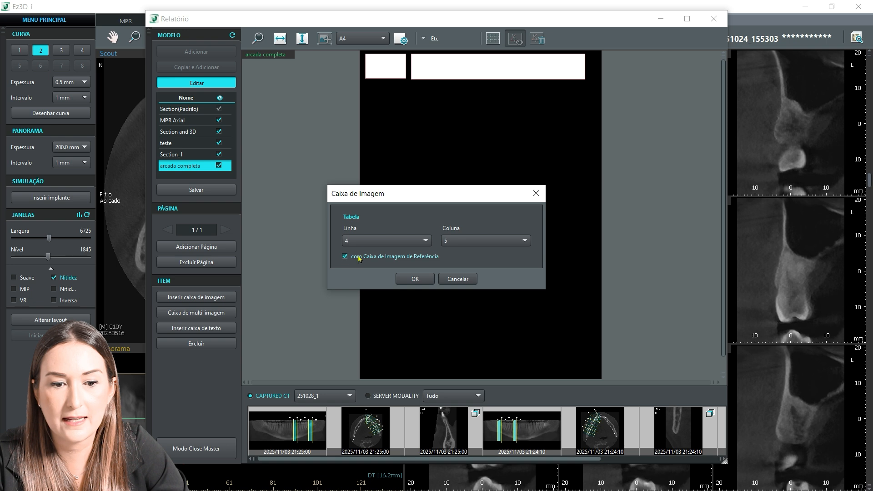
pyautogui.click(414, 279)
pyautogui.click(412, 142)
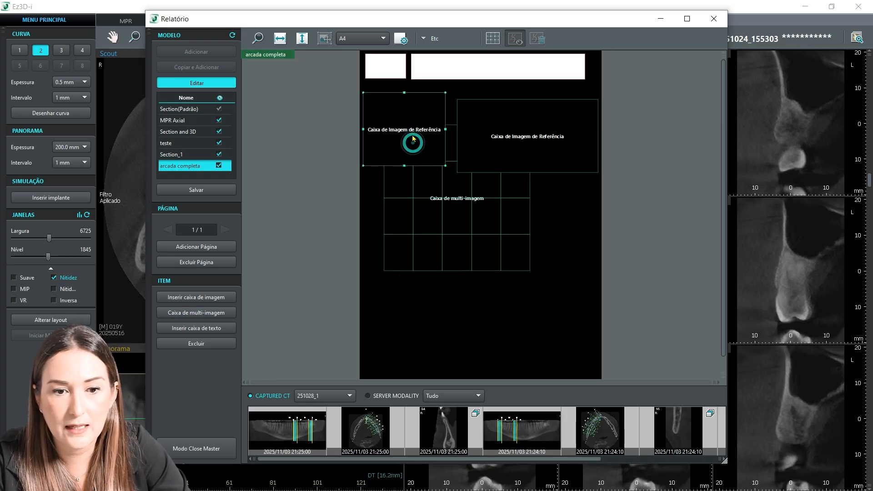
# Step: Enlarge the multi-image box to fill the page's lower area and align the two reference image boxes side by side above it
pyautogui.moveTo(498, 153); pyautogui.dragTo(498, 147)
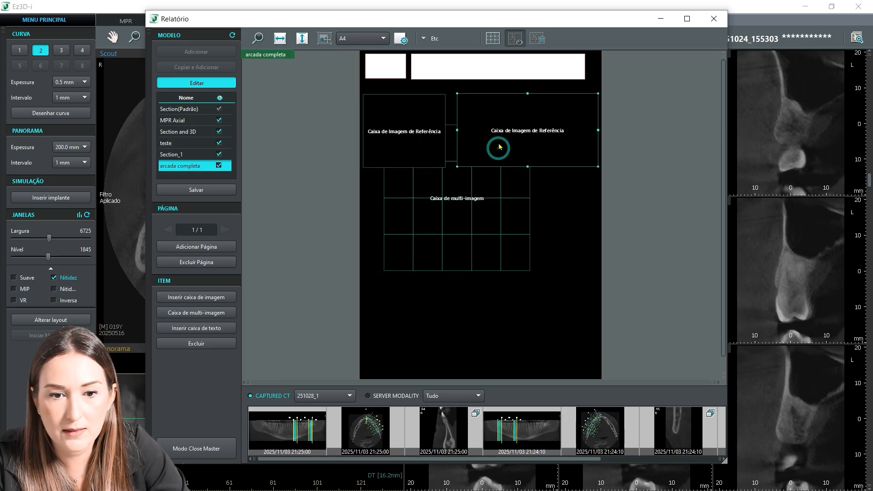
pyautogui.moveTo(439, 238); pyautogui.dragTo(418, 285)
pyautogui.moveTo(509, 318); pyautogui.dragTo(611, 380)
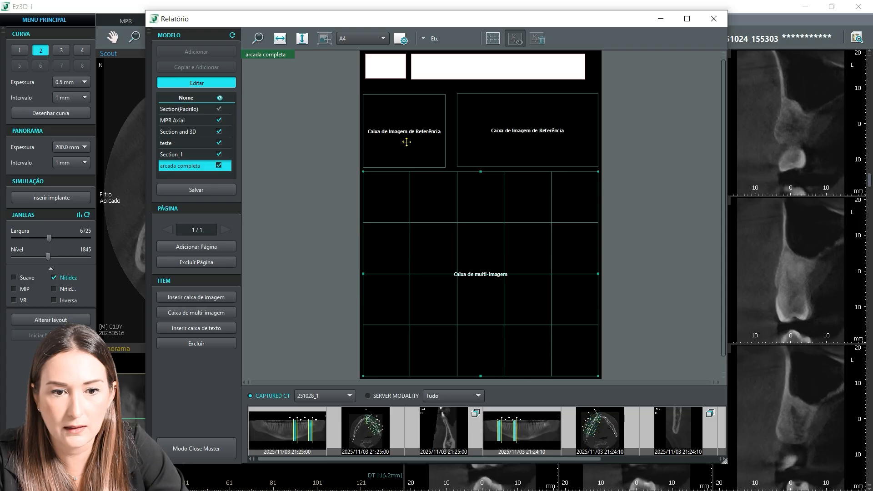
pyautogui.moveTo(405, 142); pyautogui.dragTo(405, 139)
pyautogui.moveTo(508, 137); pyautogui.dragTo(508, 134)
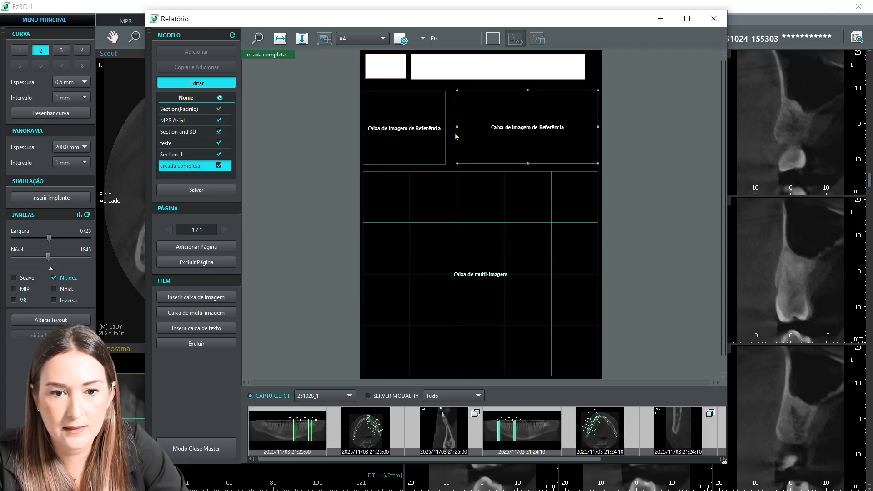
# Step: Shorten both reference image boxes equally, shift them up slightly, and extend the wider one toward the narrower one, leaving a small gap
pyautogui.click(423, 140)
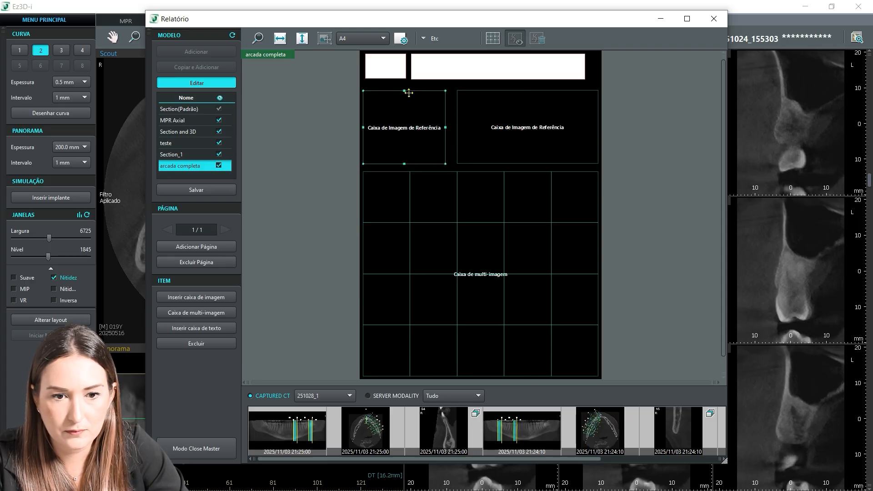
pyautogui.moveTo(404, 90); pyautogui.dragTo(405, 98)
pyautogui.click(510, 112)
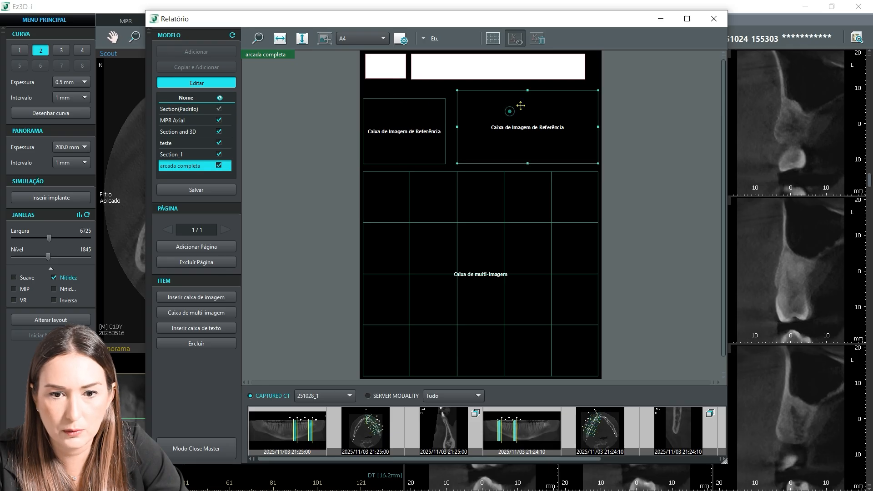
pyautogui.moveTo(527, 90); pyautogui.dragTo(527, 99)
pyautogui.moveTo(410, 142); pyautogui.dragTo(414, 137)
pyautogui.moveTo(499, 151); pyautogui.dragTo(500, 147)
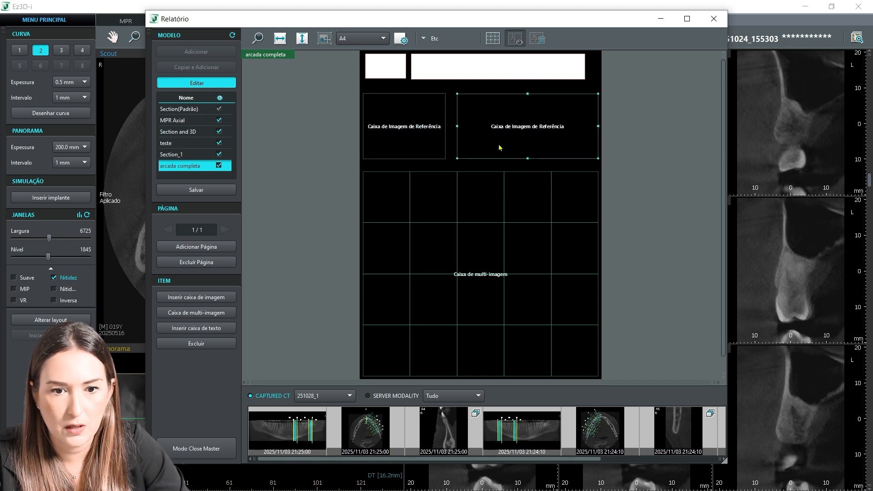
pyautogui.moveTo(457, 126); pyautogui.dragTo(450, 128)
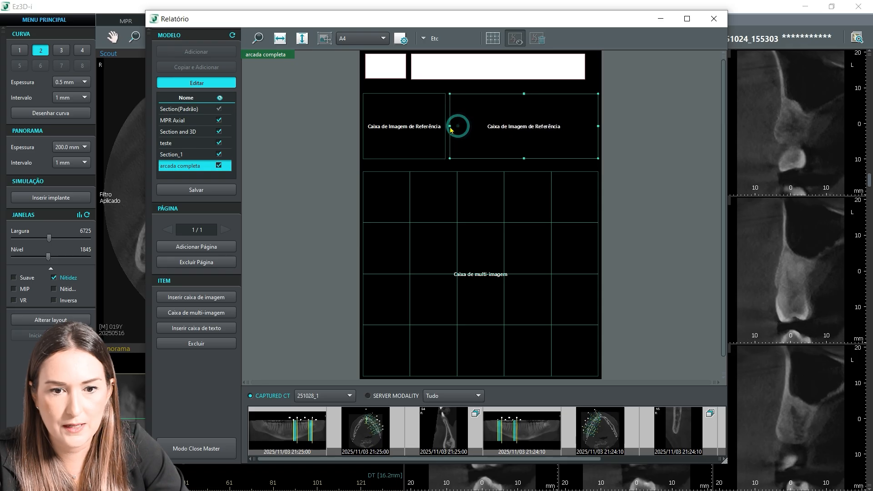
# Step: Examine the image box properties of the narrower reference box and the multi-image box, including line type and line colour options
pyautogui.rightClick(411, 123)
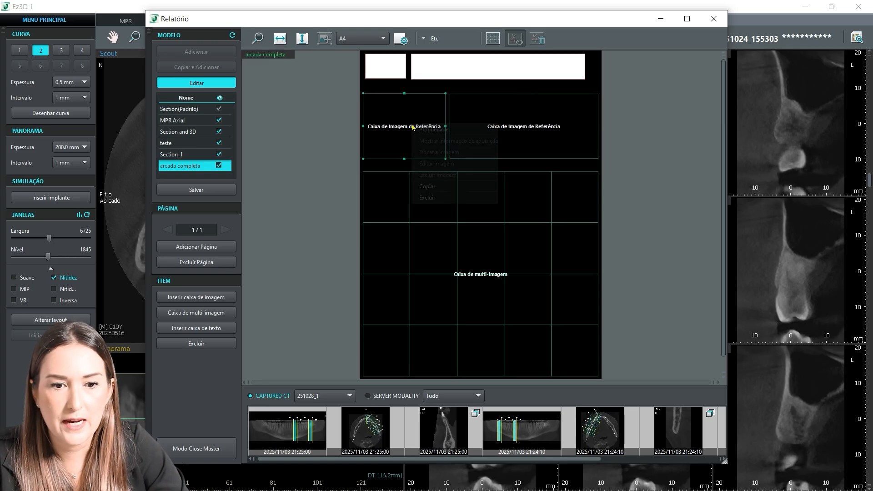
pyautogui.click(437, 133)
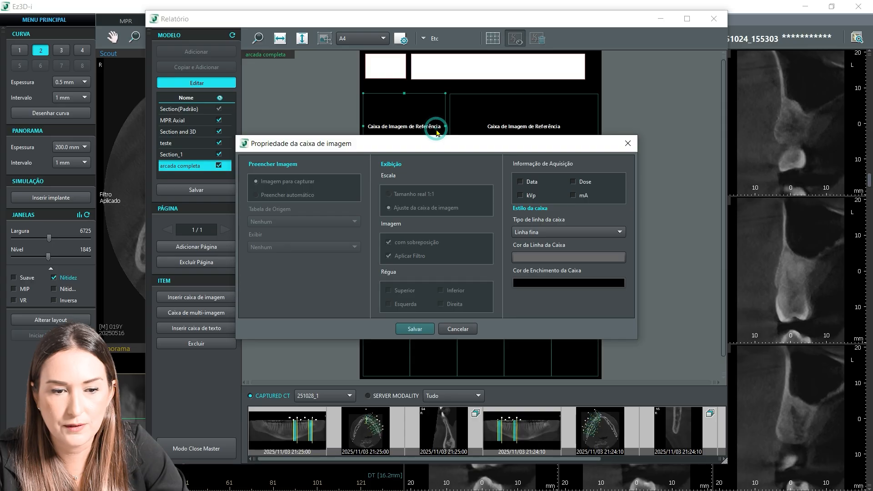
pyautogui.moveTo(394, 146); pyautogui.dragTo(489, 98)
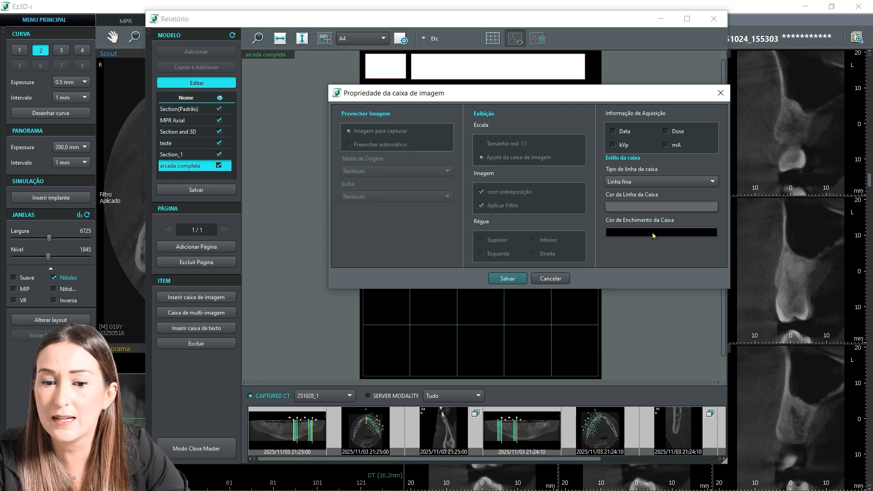
pyautogui.click(644, 209)
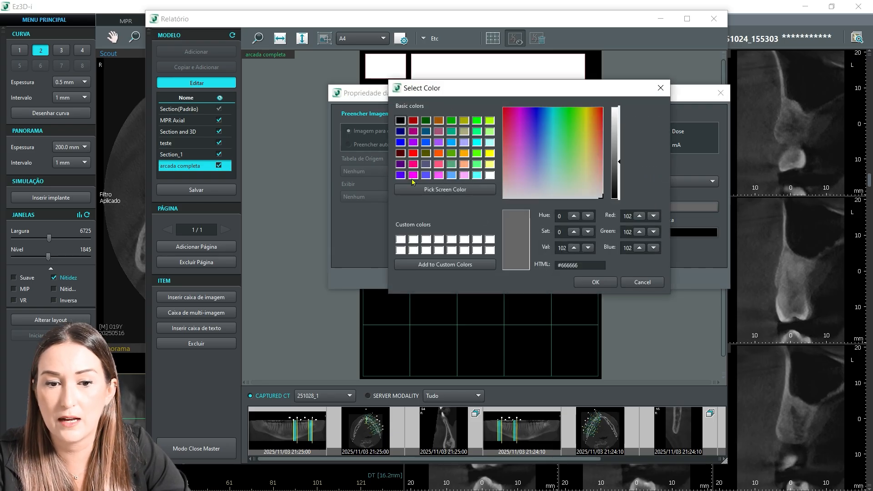
pyautogui.click(660, 88)
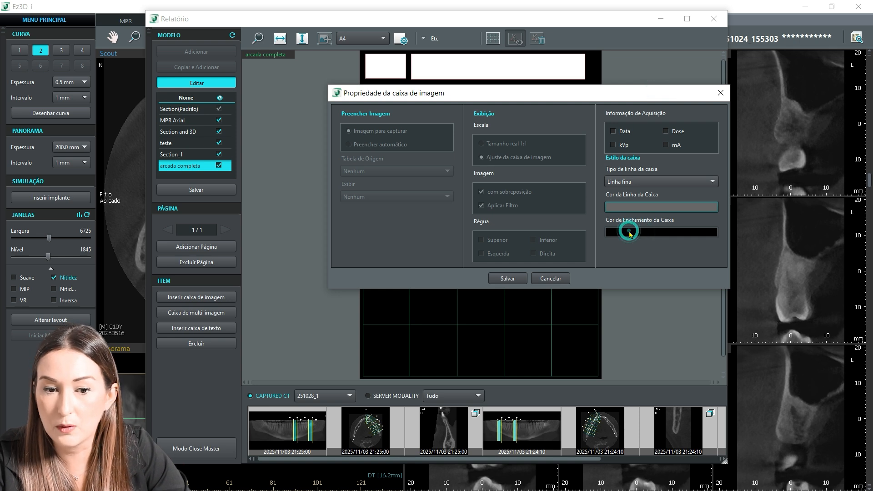
pyautogui.click(638, 182)
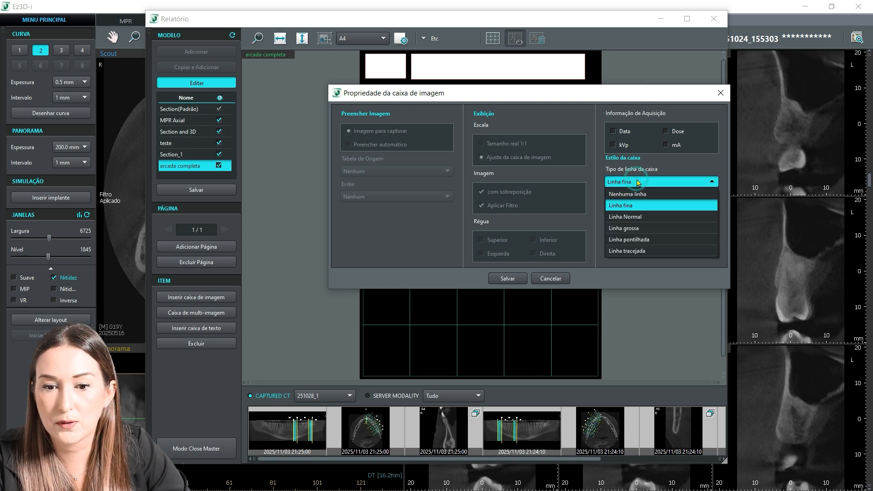
pyautogui.click(655, 182)
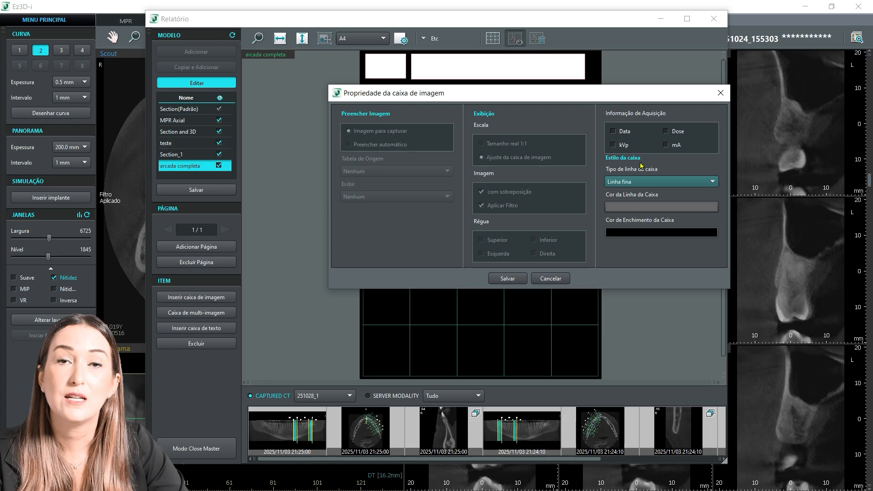
pyautogui.click(503, 278)
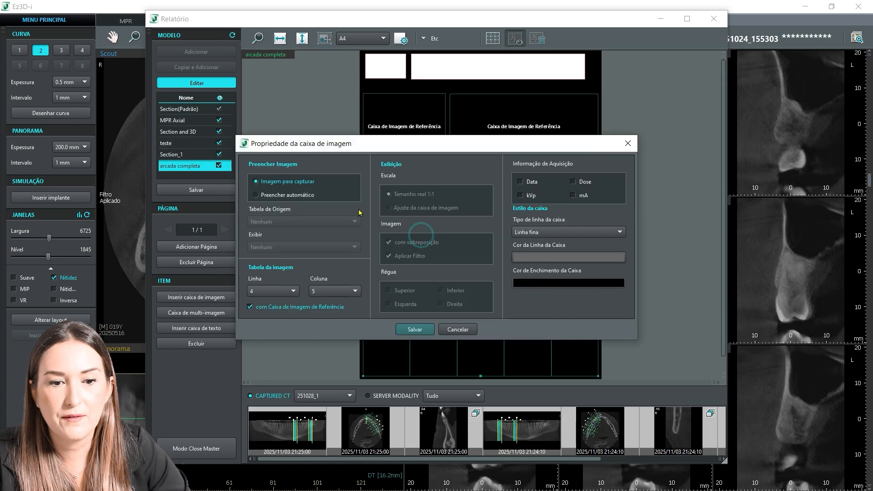
pyautogui.moveTo(423, 139); pyautogui.dragTo(454, 139)
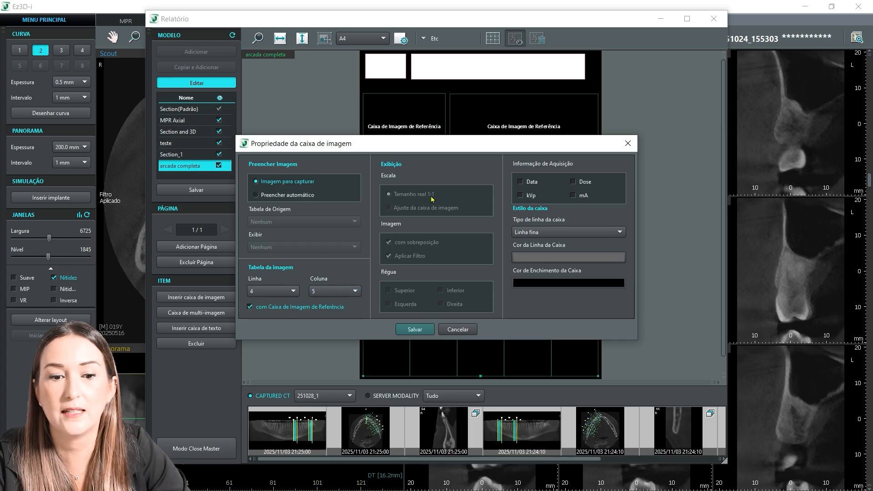
pyautogui.click(415, 329)
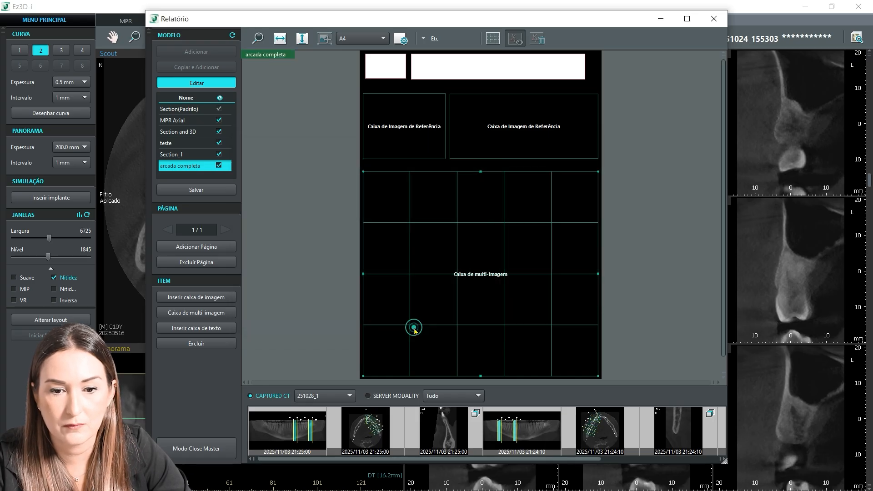
# Step: Insert a text box and fit it as a thin strip between the clinic logo and the narrower reference image box
pyautogui.click(187, 328)
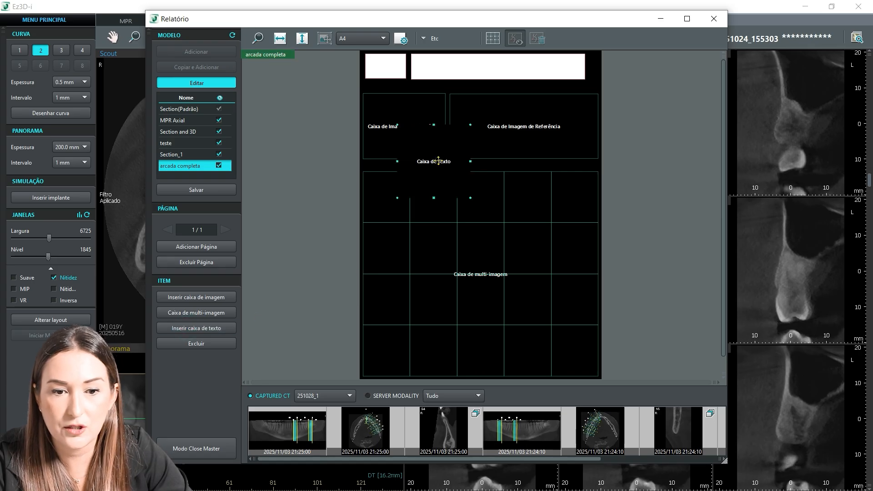
pyautogui.moveTo(434, 124); pyautogui.dragTo(389, 91)
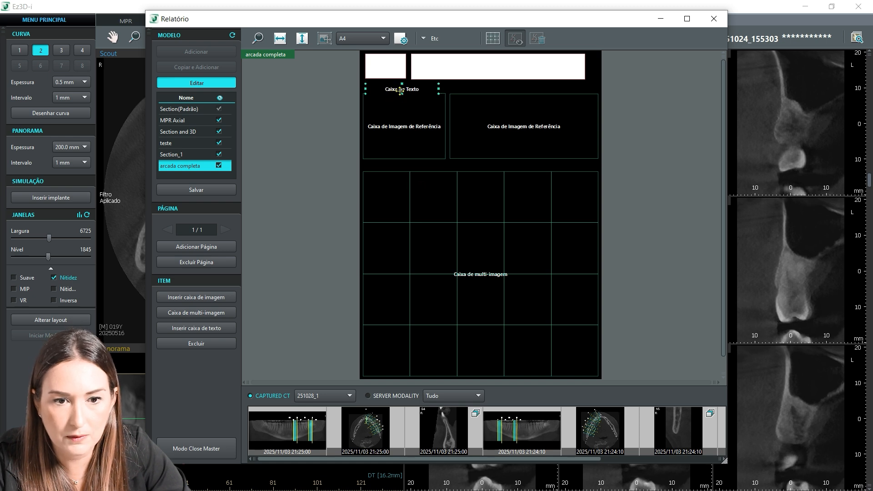
pyautogui.moveTo(402, 93); pyautogui.dragTo(401, 90)
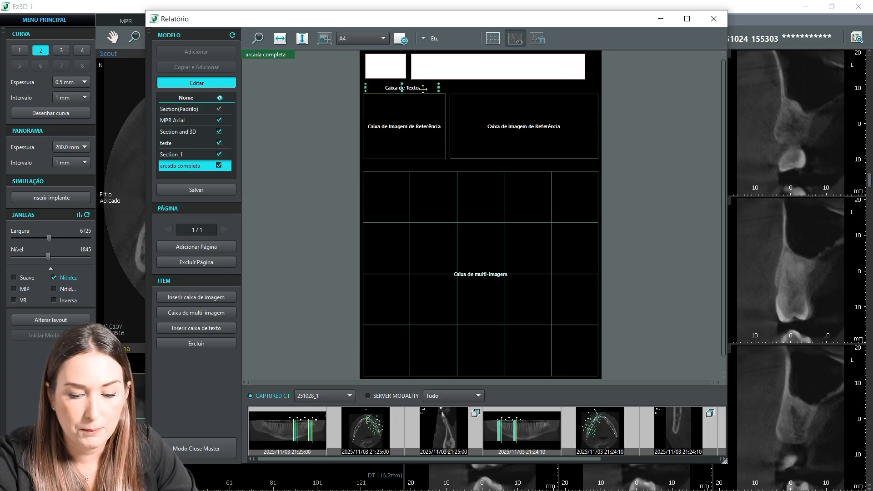
# Step: Paste a copy of the text box above the wider reference image box and widen it to match that box
pyautogui.hotkey('ctrl', 'v')
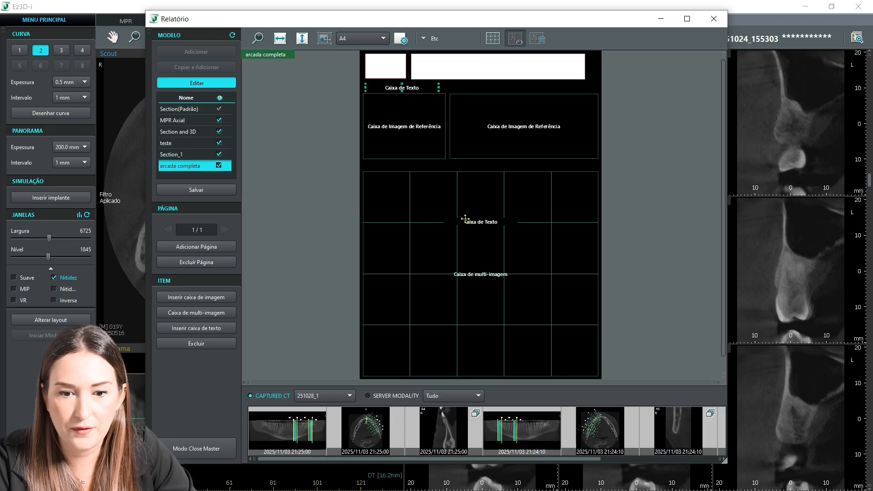
pyautogui.moveTo(472, 220); pyautogui.dragTo(483, 91)
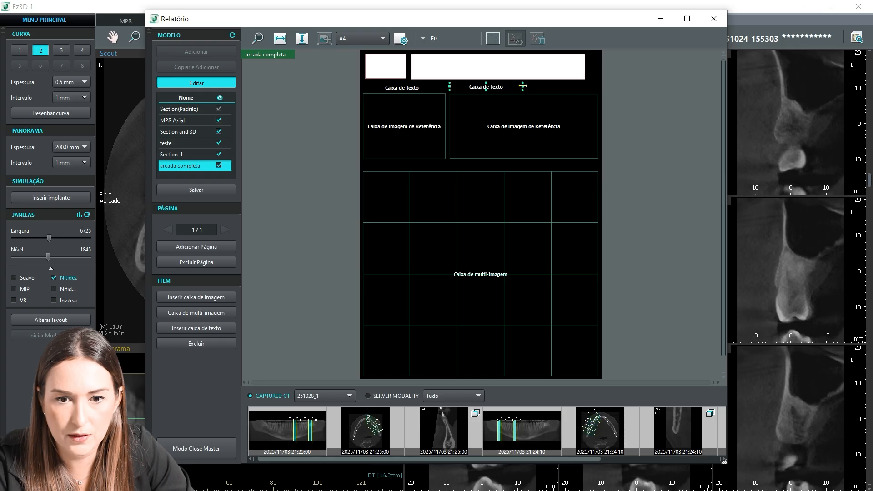
pyautogui.moveTo(522, 86); pyautogui.dragTo(597, 87)
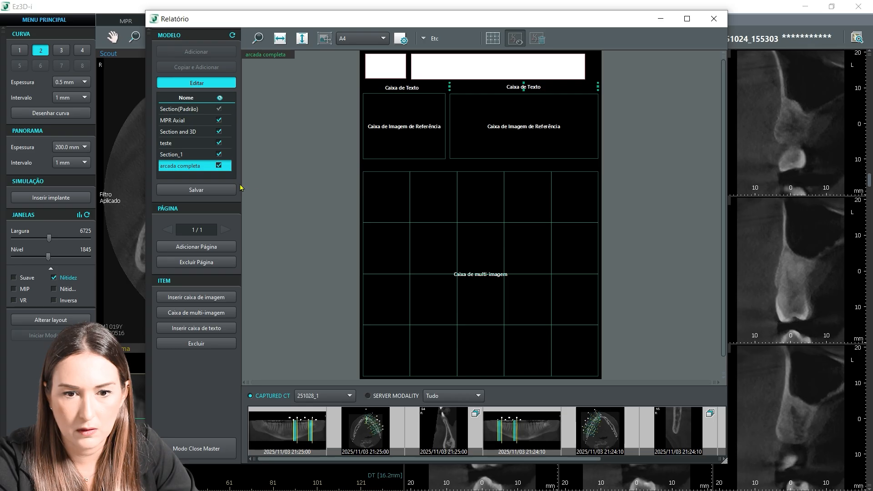
# Step: Paste another text box copy directly above the multi-image box and widen it to the grid's full width
pyautogui.hotkey('ctrl', 'v')
pyautogui.moveTo(465, 222); pyautogui.dragTo(427, 171)
pyautogui.moveTo(511, 167); pyautogui.dragTo(597, 167)
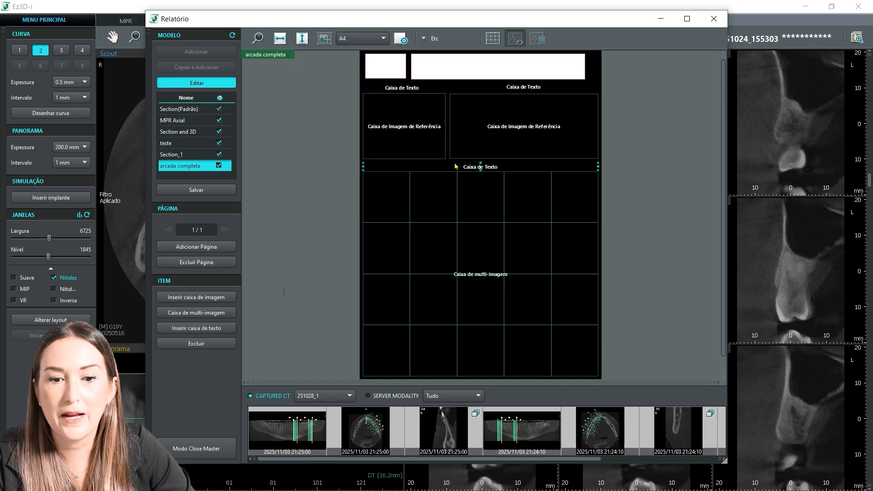
# Step: Set the text alignment of the text box above the multi-image grid to Centro and recheck its properties
pyautogui.doubleClick(472, 165)
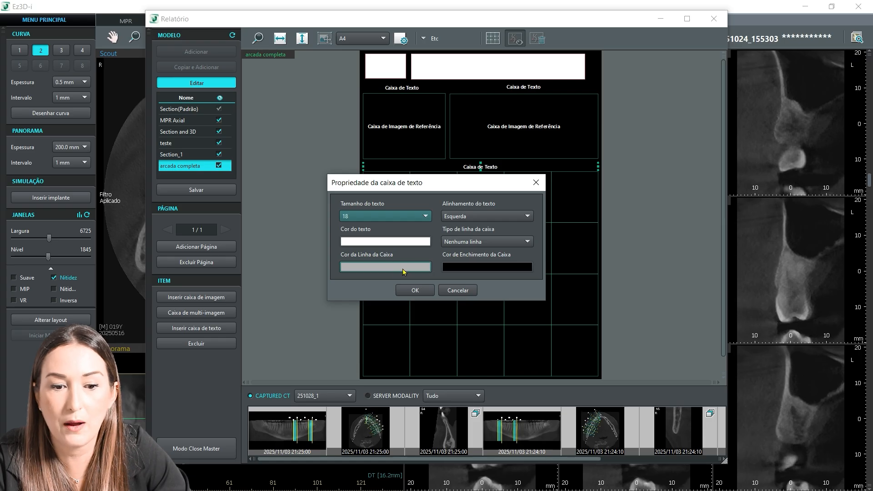
pyautogui.click(481, 217)
pyautogui.click(475, 231)
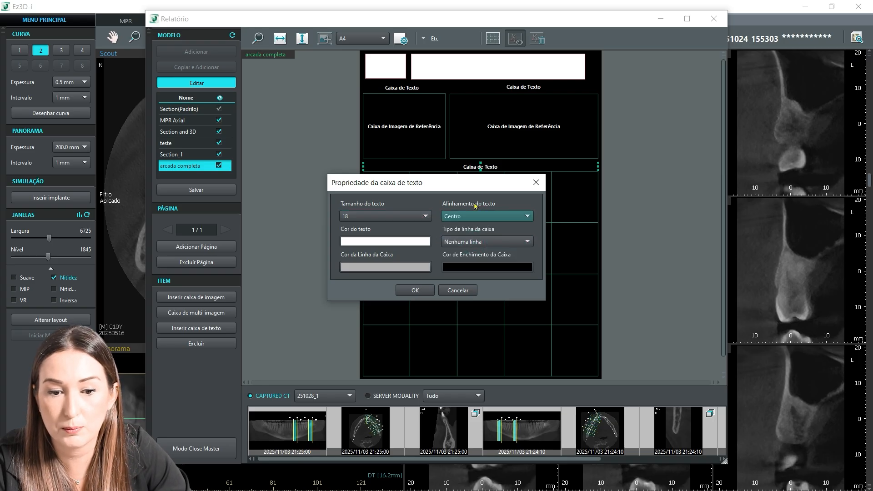
pyautogui.click(412, 291)
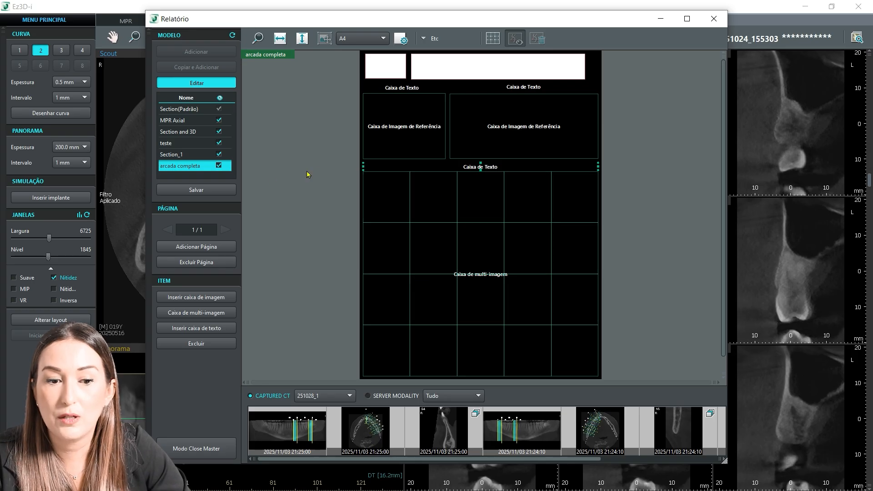
pyautogui.click(469, 169)
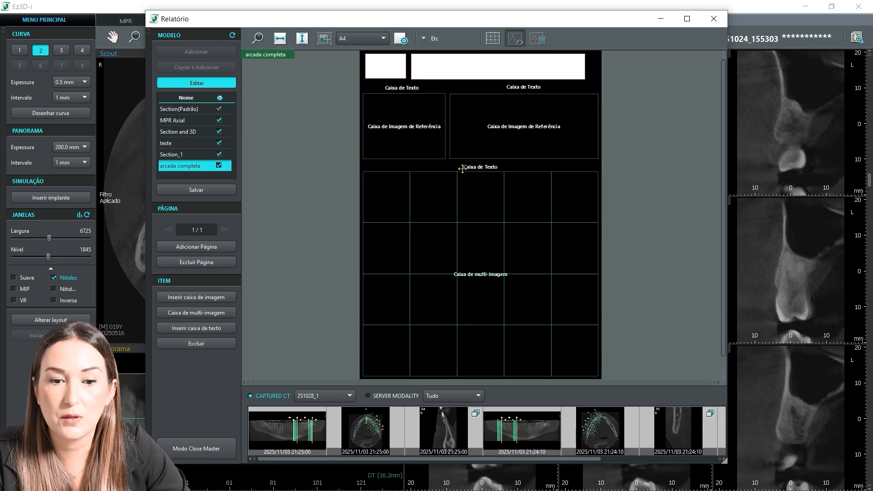
pyautogui.doubleClick(463, 168)
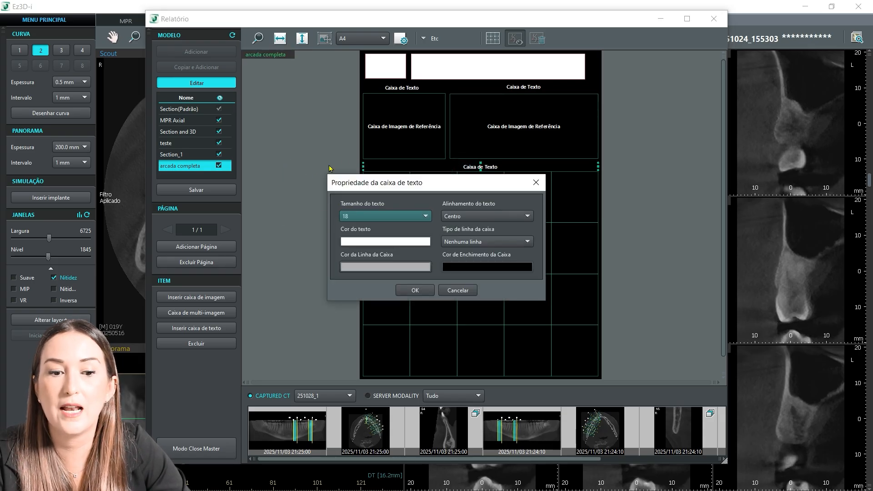
pyautogui.click(536, 182)
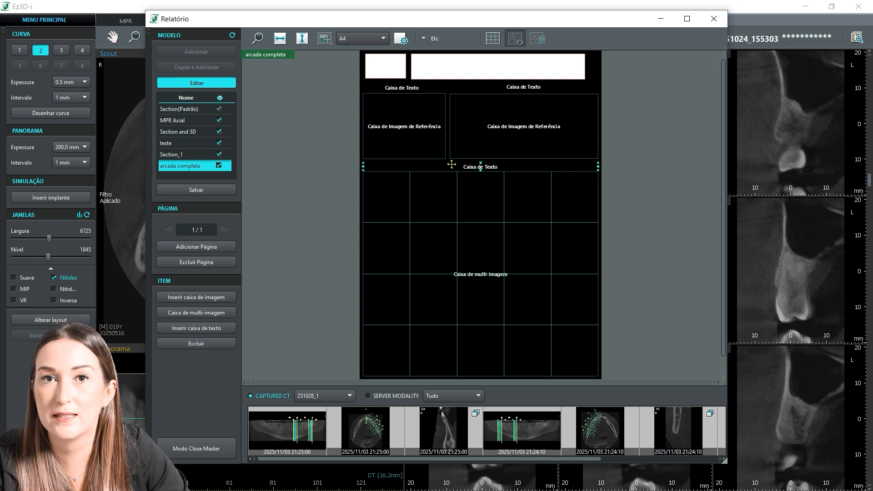
pyautogui.click(328, 153)
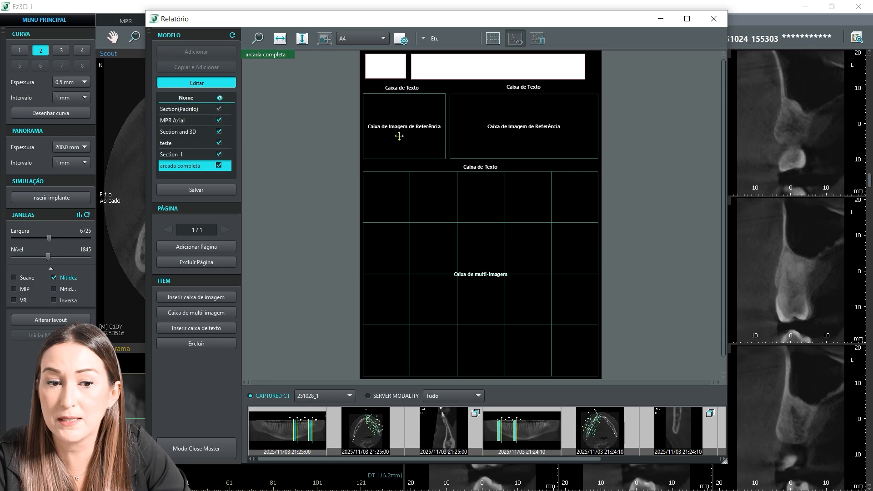
# Step: Review the header, text, reference image and multi-image boxes laid out on the first page
pyautogui.click(390, 87)
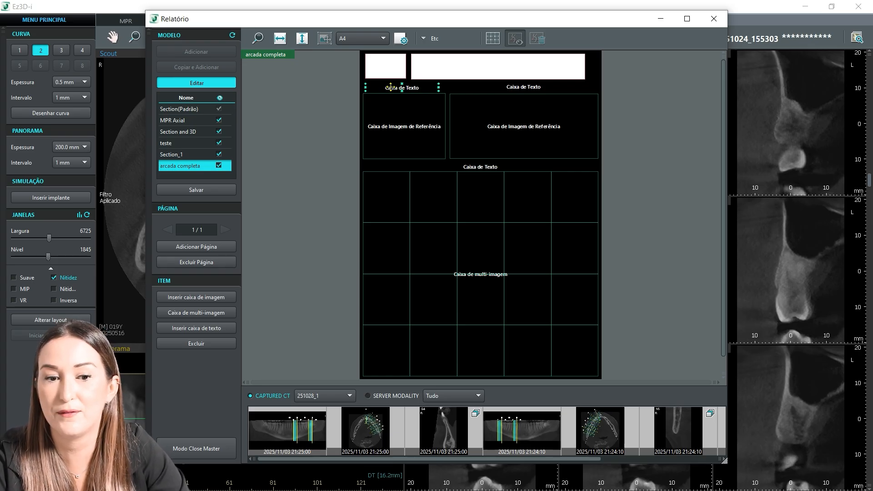
pyautogui.click(388, 67)
pyautogui.keyDown('ctrl'); pyautogui.click(440, 67); pyautogui.keyUp('ctrl')
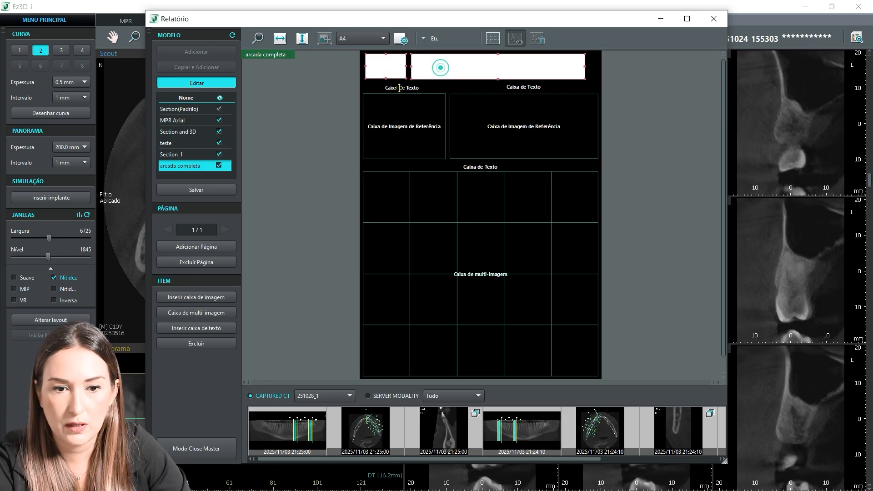
pyautogui.keyDown('ctrl'); pyautogui.click(399, 87); pyautogui.keyUp('ctrl')
pyautogui.keyDown('ctrl'); pyautogui.click(514, 87); pyautogui.keyUp('ctrl')
pyautogui.keyDown('ctrl'); pyautogui.click(410, 116); pyautogui.keyUp('ctrl')
pyautogui.keyDown('ctrl'); pyautogui.click(488, 126); pyautogui.keyUp('ctrl')
pyautogui.keyDown('ctrl'); pyautogui.click(463, 167); pyautogui.keyUp('ctrl')
pyautogui.keyDown('ctrl'); pyautogui.click(459, 212); pyautogui.keyUp('ctrl')
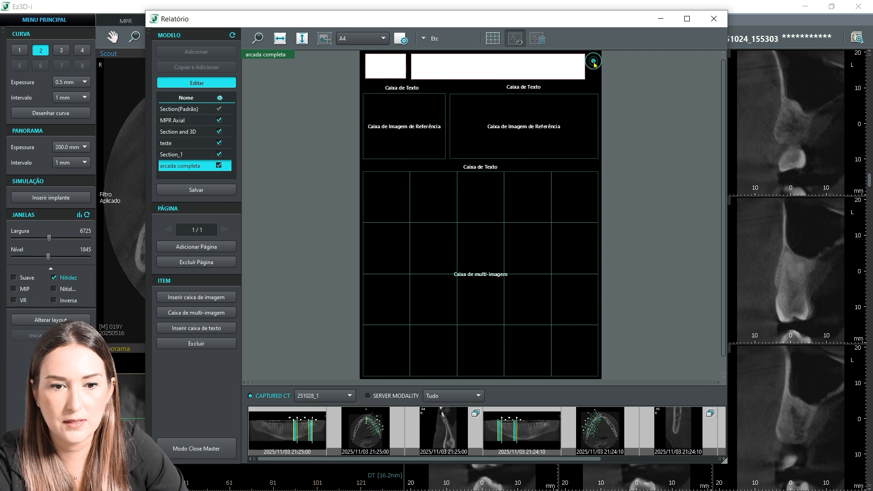
# Step: Add a second page to the arcada completa template
pyautogui.click(191, 250)
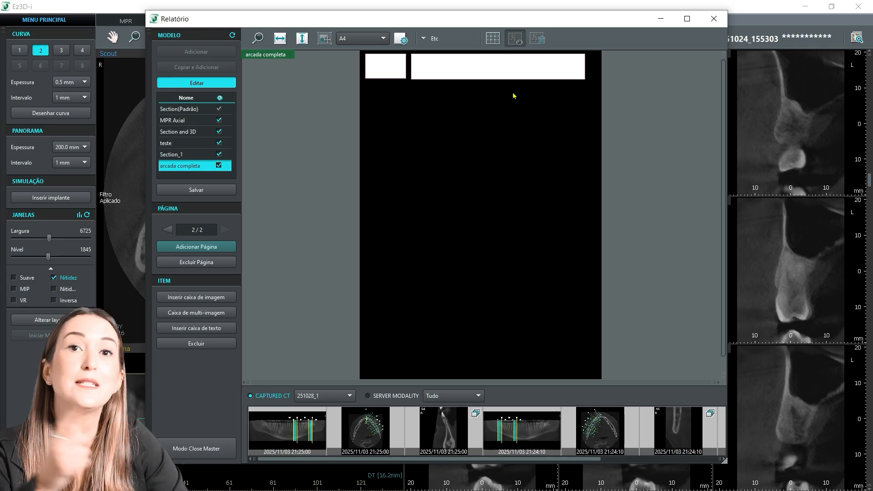
# Step: Paste the first page's boxes onto the second page and remove the duplicate header boxes
pyautogui.click(430, 164)
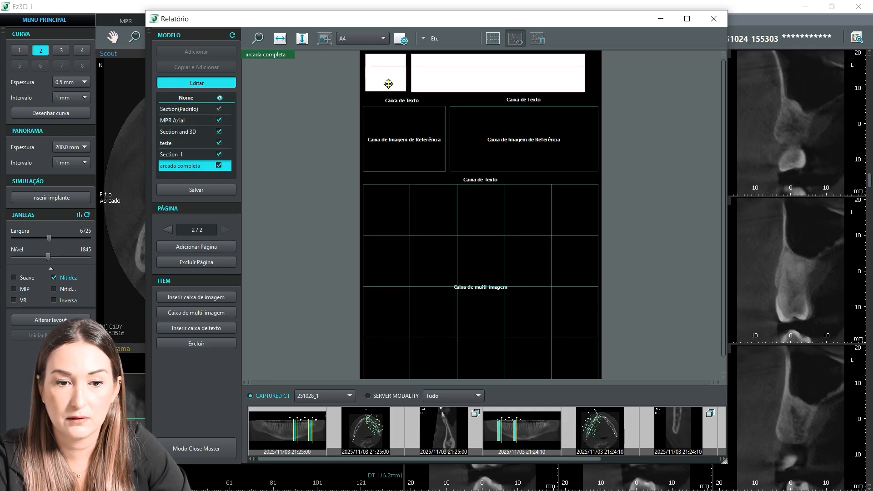
pyautogui.click(306, 93)
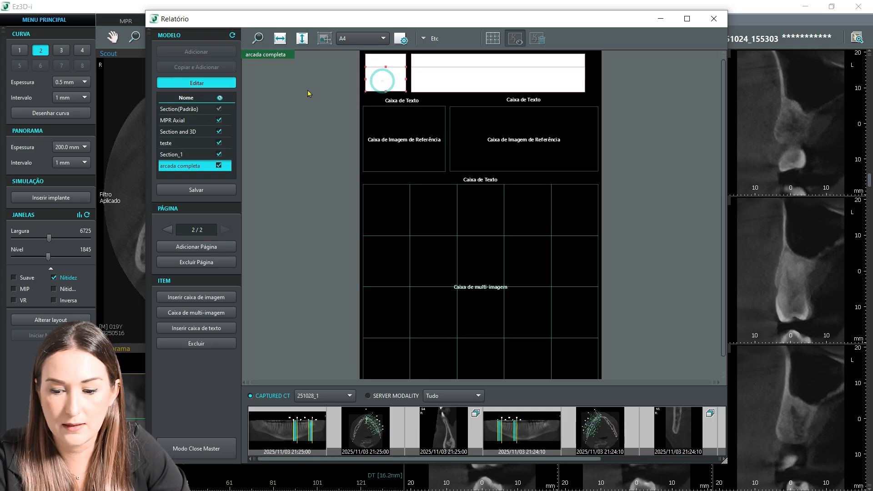
pyautogui.click(451, 81)
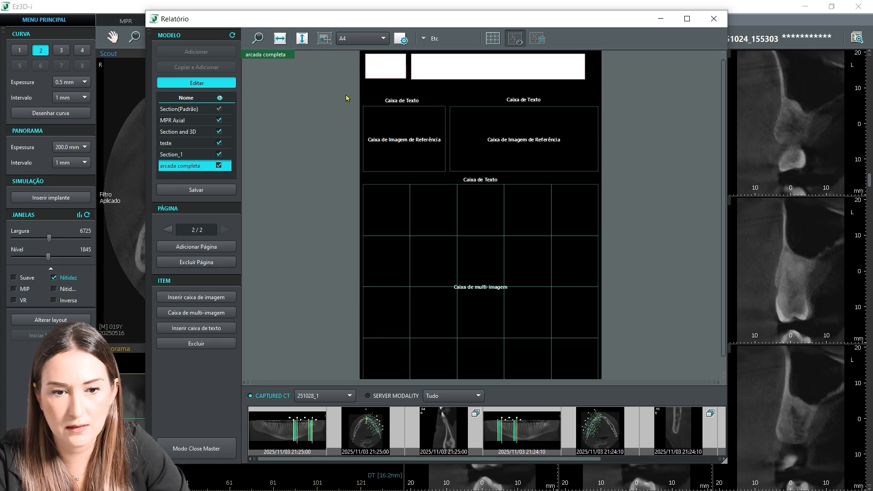
# Step: Select the second page's text, reference image and multi-image boxes together and move them up to just below the header
pyautogui.click(394, 100)
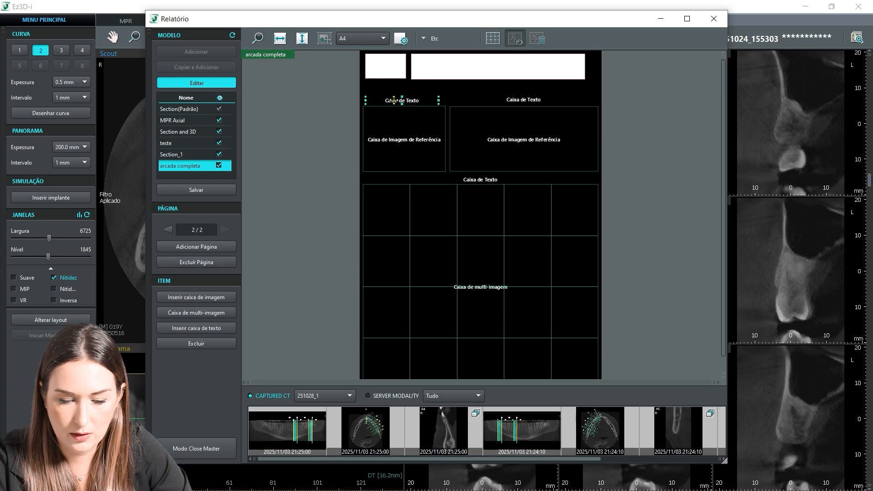
pyautogui.keyDown('ctrl'); pyautogui.click(522, 101); pyautogui.keyUp('ctrl')
pyautogui.keyDown('ctrl'); pyautogui.click(409, 121); pyautogui.keyUp('ctrl')
pyautogui.keyDown('ctrl'); pyautogui.click(518, 130); pyautogui.keyUp('ctrl')
pyautogui.keyDown('ctrl'); pyautogui.click(474, 180); pyautogui.keyUp('ctrl')
pyautogui.keyDown('ctrl'); pyautogui.click(465, 240); pyautogui.keyUp('ctrl')
pyautogui.moveTo(446, 300); pyautogui.dragTo(445, 290)
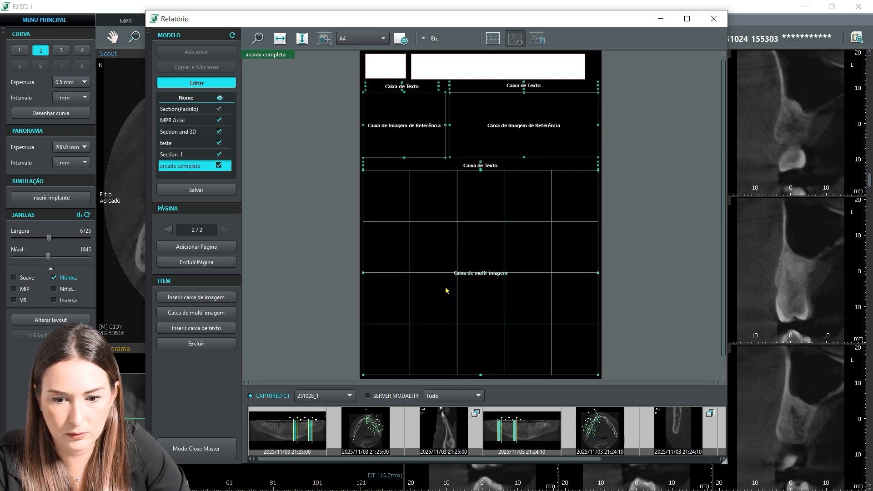
pyautogui.moveTo(436, 258); pyautogui.dragTo(437, 265)
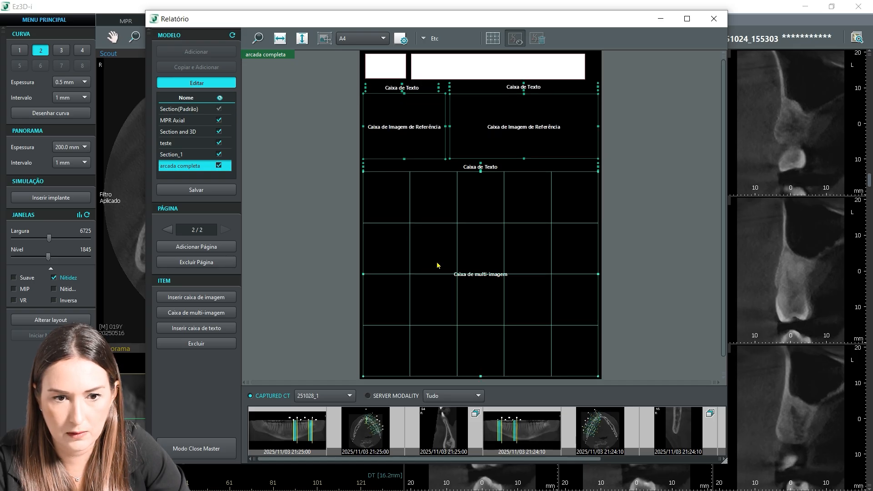
pyautogui.click(301, 155)
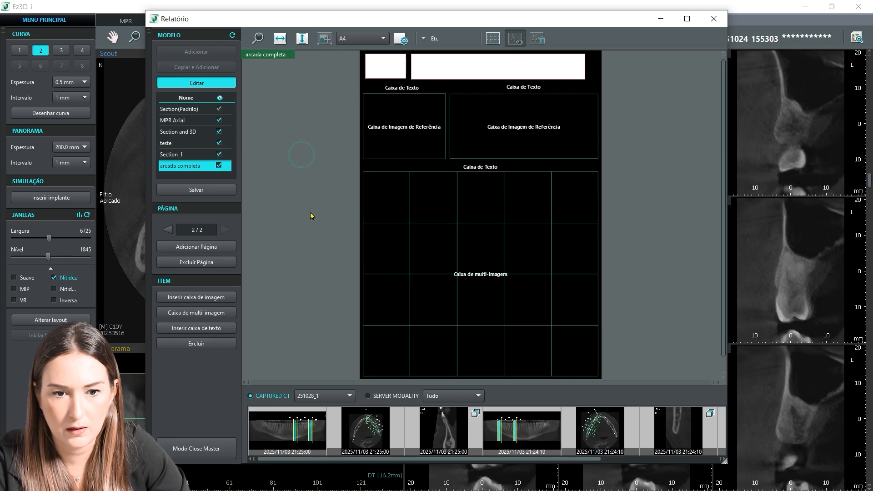
# Step: Copy the second page's text, reference image and multi-image boxes onto a new third page, positioned just below the header
pyautogui.click(391, 88)
pyautogui.keyDown('ctrl'); pyautogui.click(506, 86); pyautogui.keyUp('ctrl')
pyautogui.keyDown('ctrl'); pyautogui.click(408, 107); pyautogui.keyUp('ctrl')
pyautogui.keyDown('ctrl'); pyautogui.click(464, 113); pyautogui.keyUp('ctrl')
pyautogui.keyDown('ctrl'); pyautogui.click(455, 170); pyautogui.keyUp('ctrl')
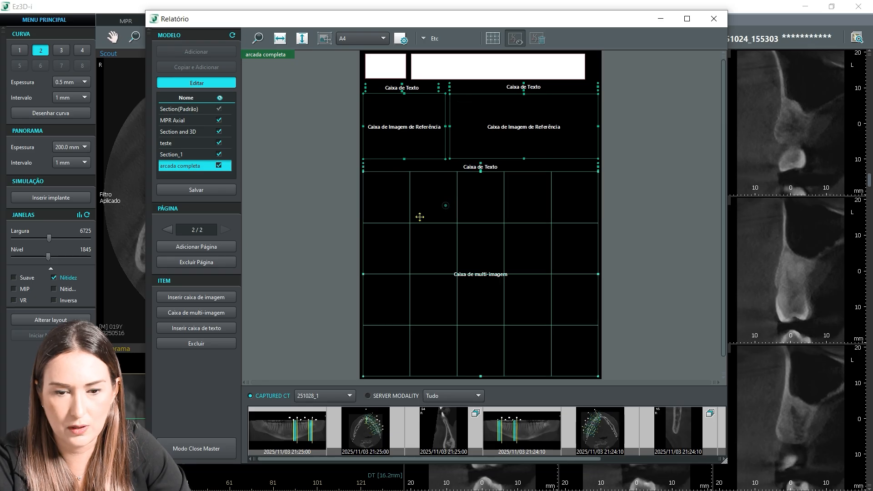
pyautogui.keyDown('ctrl'); pyautogui.click(445, 204); pyautogui.keyUp('ctrl')
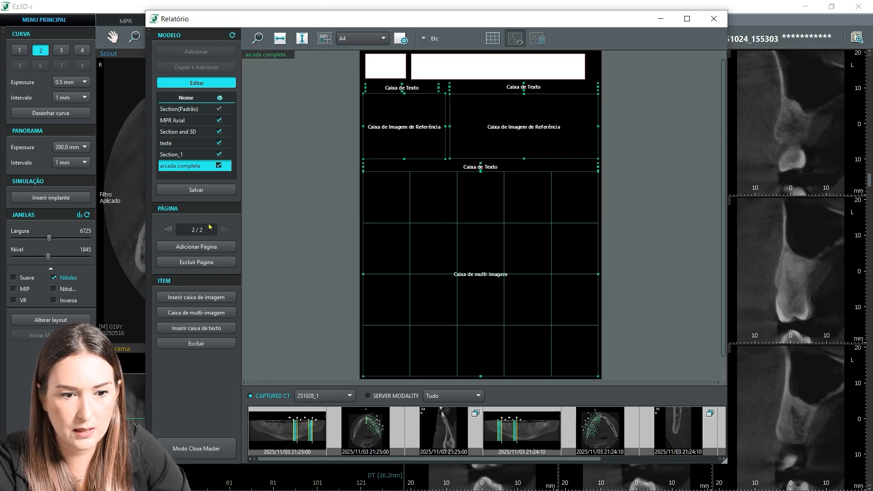
pyautogui.click(207, 248)
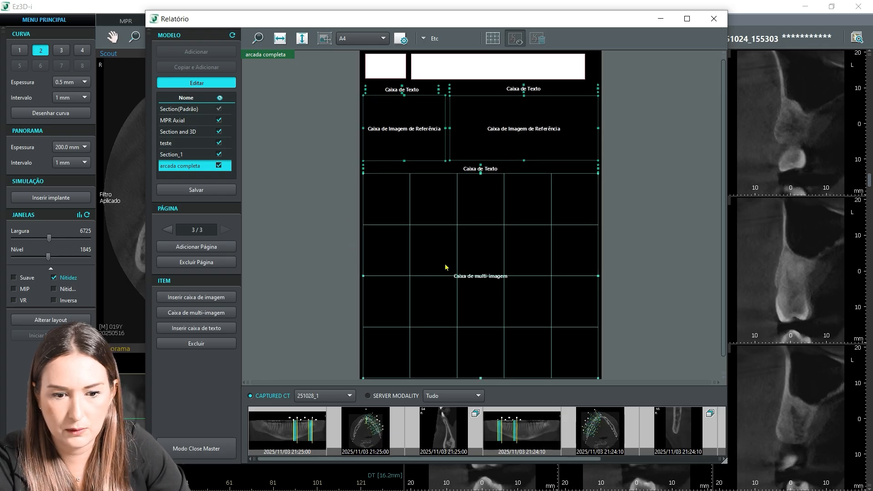
pyautogui.click(306, 206)
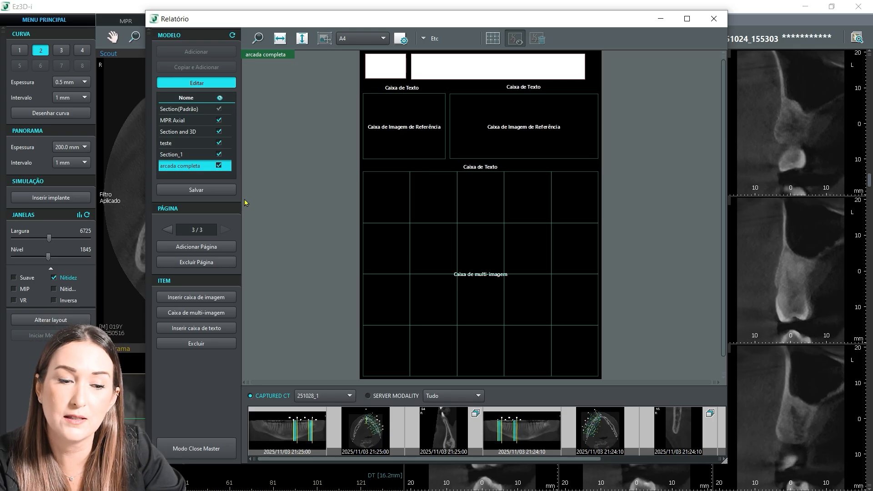
# Step: Add a fourth page and insert a multi-image box with 4 rows and 4 columns, without a reference image box
pyautogui.click(191, 249)
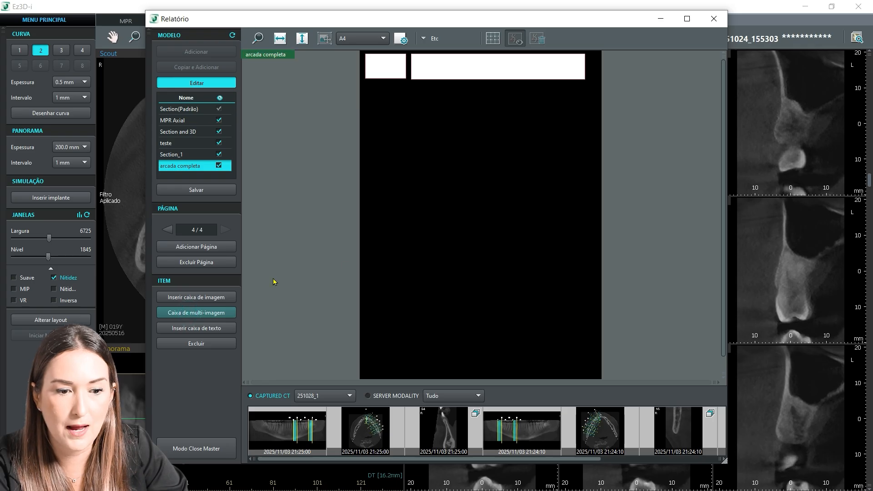
pyautogui.click(203, 313)
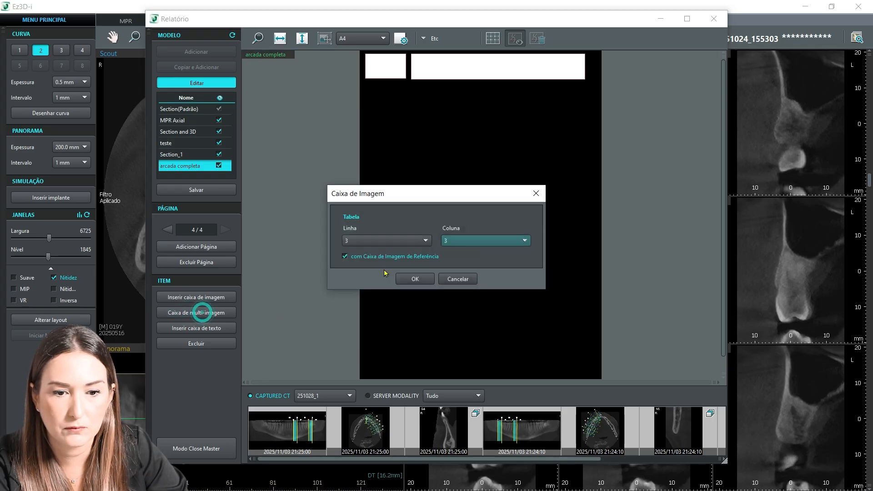
pyautogui.click(425, 240)
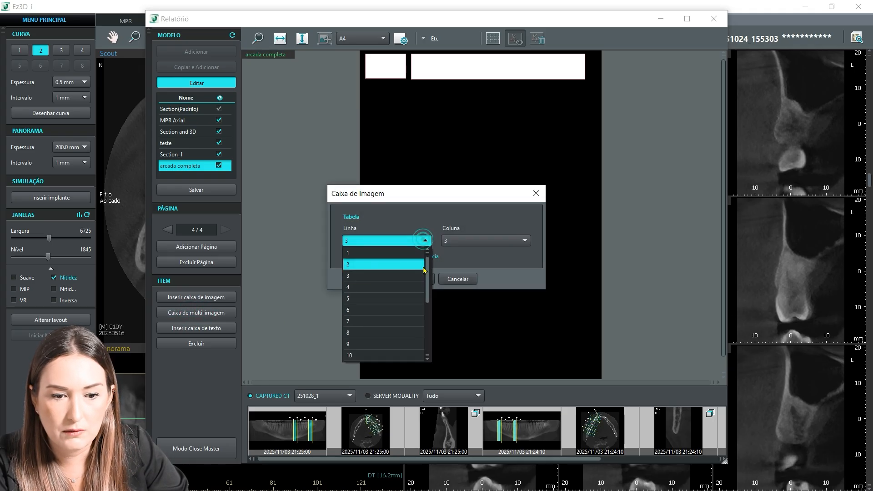
pyautogui.click(416, 291)
pyautogui.click(530, 242)
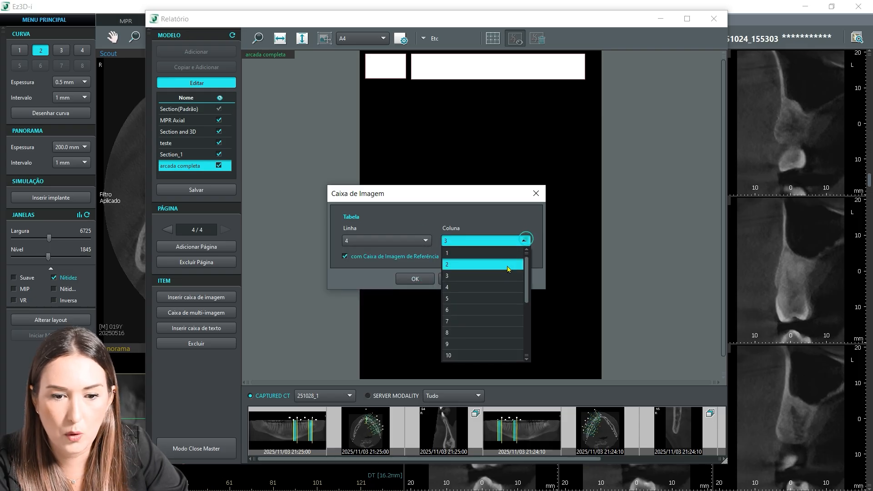
pyautogui.click(498, 287)
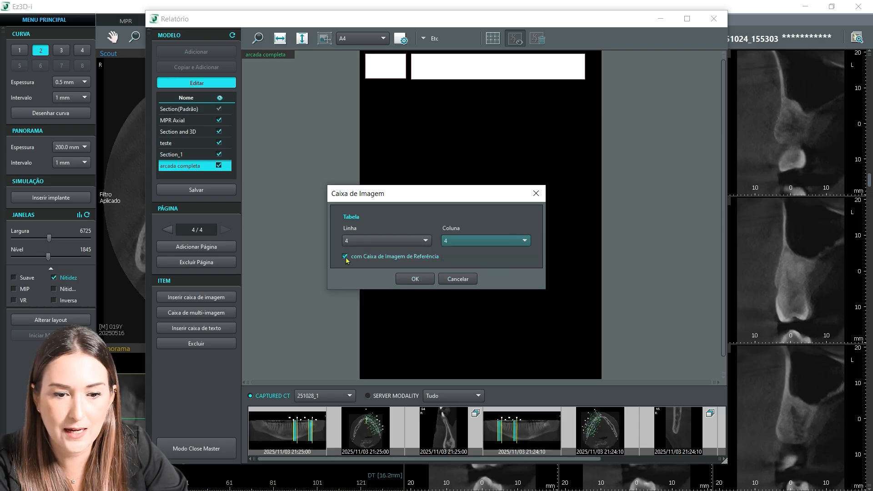
pyautogui.click(344, 257)
pyautogui.click(415, 279)
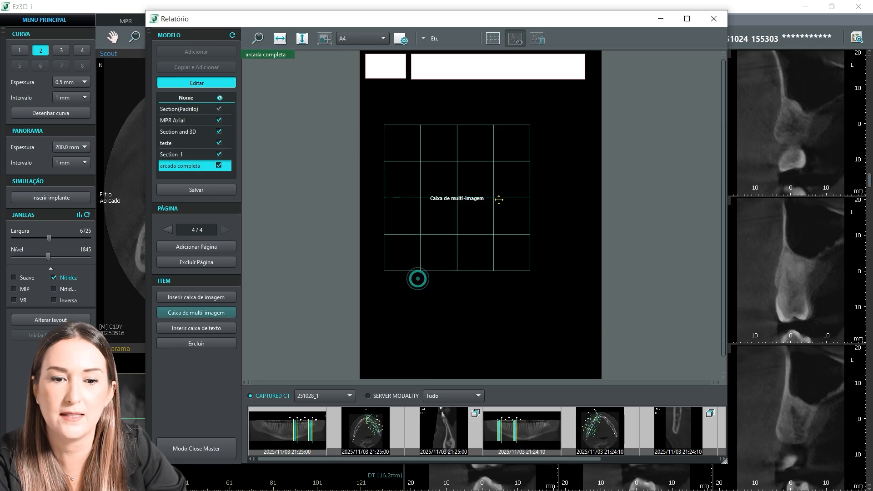
# Step: Enlarge the 4×4 multi-image box to fill the page below the header and place a full-width text box above it
pyautogui.click(472, 245)
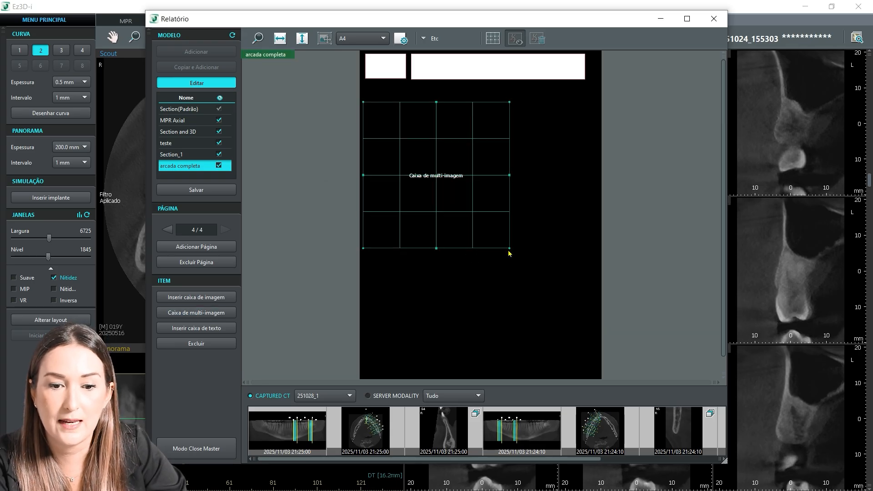
pyautogui.moveTo(508, 248); pyautogui.dragTo(605, 378)
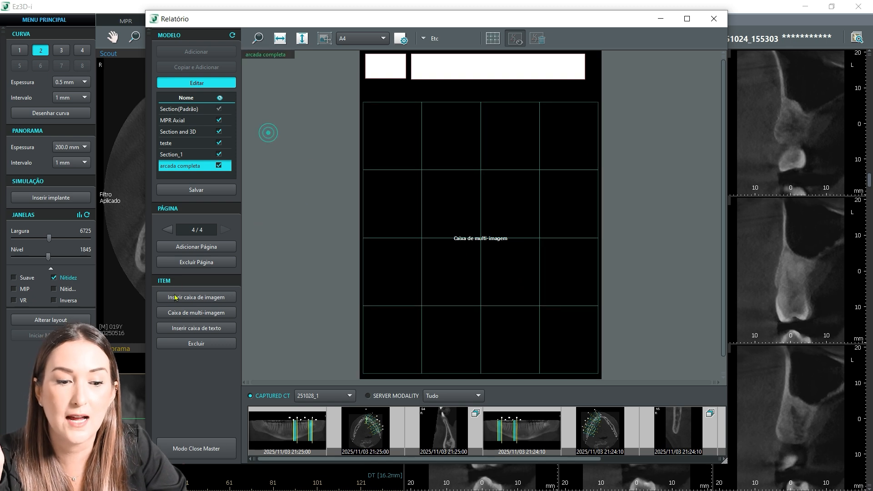
pyautogui.click(198, 327)
pyautogui.moveTo(438, 167); pyautogui.dragTo(421, 126)
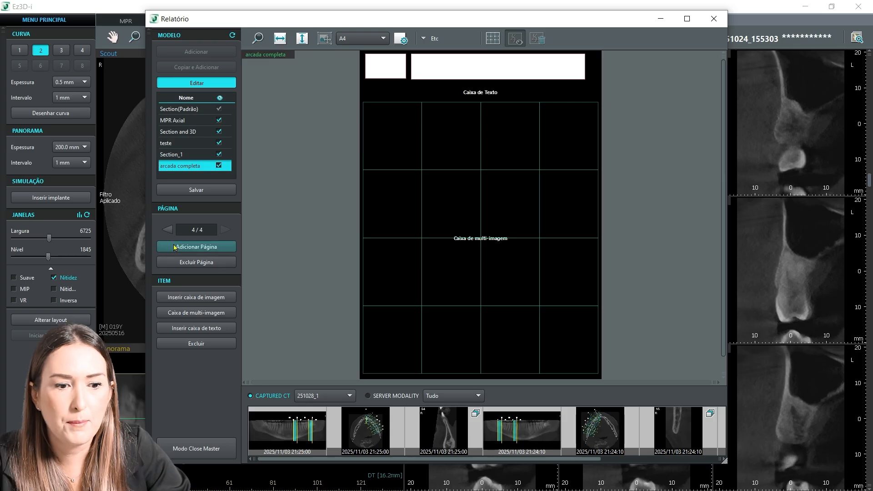
# Step: Add a fifth page and insert a short text box spanning the full page width below the header
pyautogui.click(179, 249)
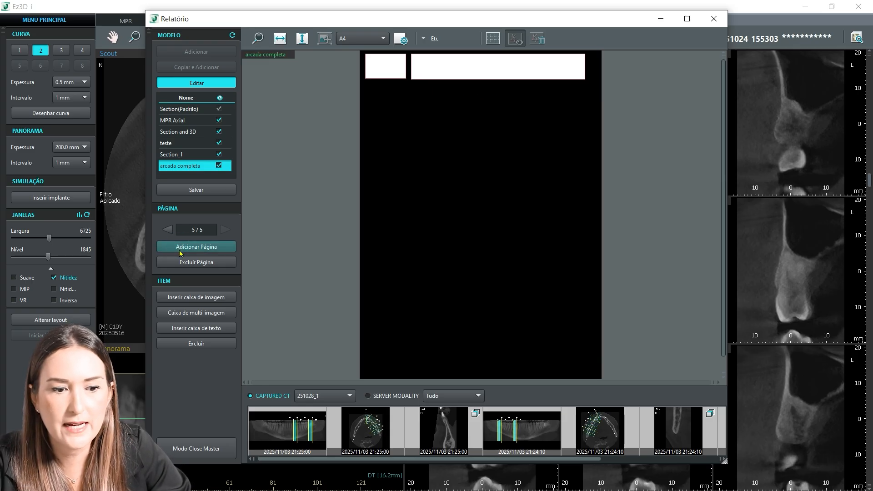
pyautogui.click(189, 331)
pyautogui.moveTo(416, 163); pyautogui.dragTo(400, 133)
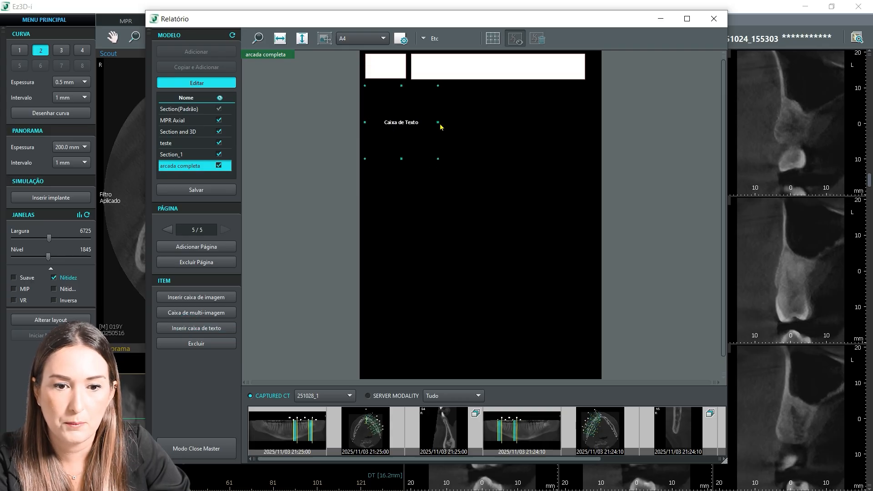
pyautogui.moveTo(438, 124); pyautogui.dragTo(597, 121)
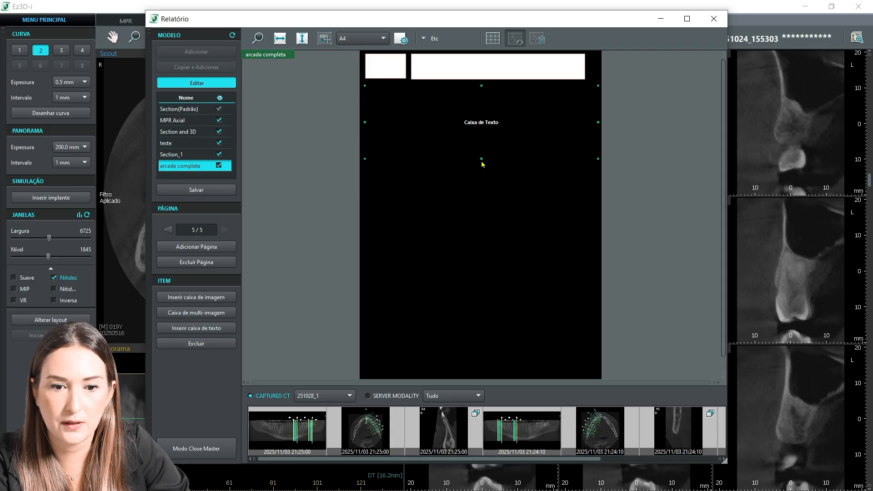
pyautogui.moveTo(481, 159); pyautogui.dragTo(481, 112)
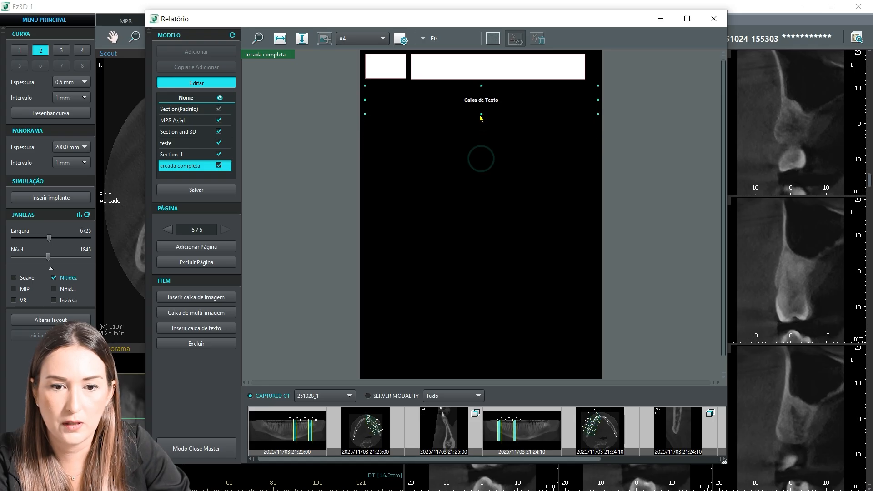
# Step: Set the text size of the fifth page's text box to 20
pyautogui.rightClick(460, 98)
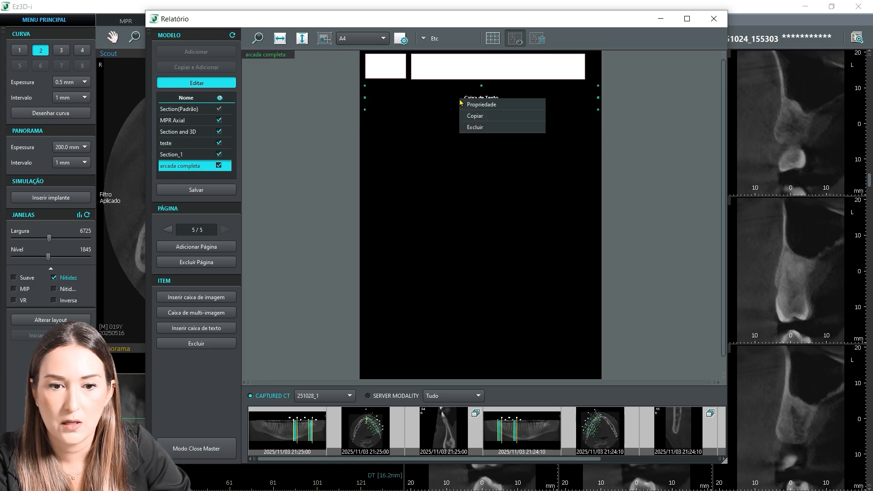
pyautogui.click(483, 108)
pyautogui.click(395, 217)
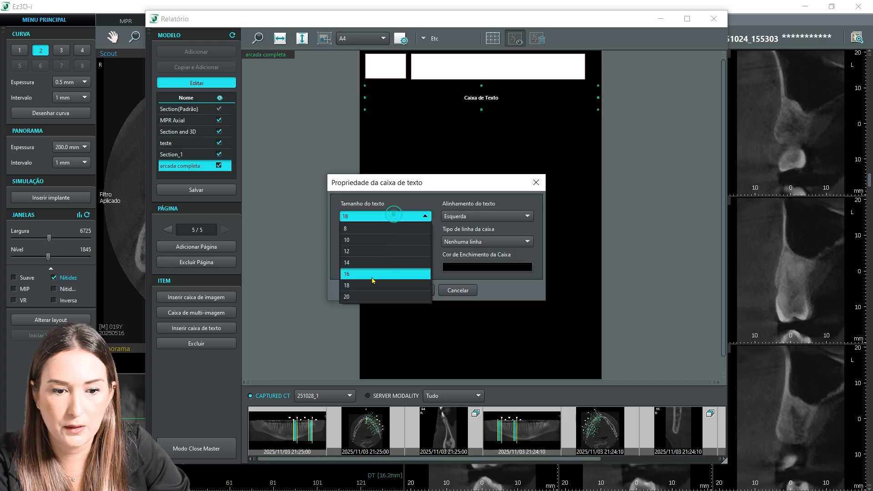
pyautogui.click(371, 295)
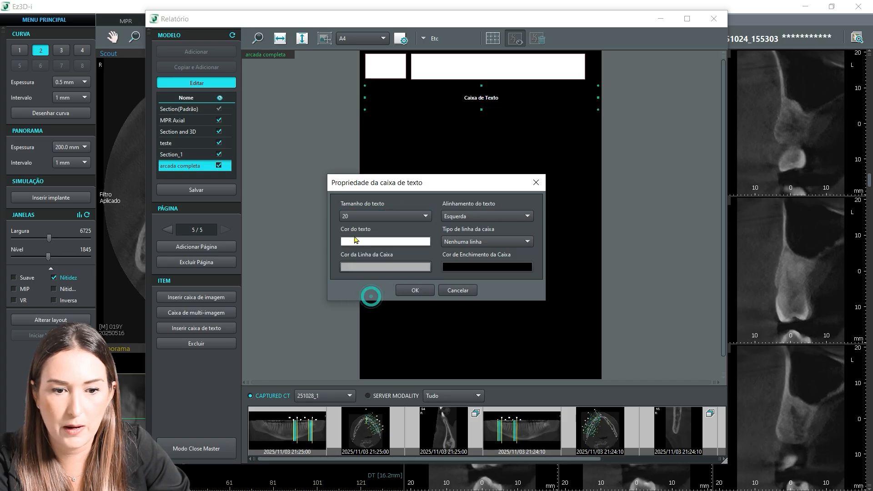
pyautogui.click(415, 290)
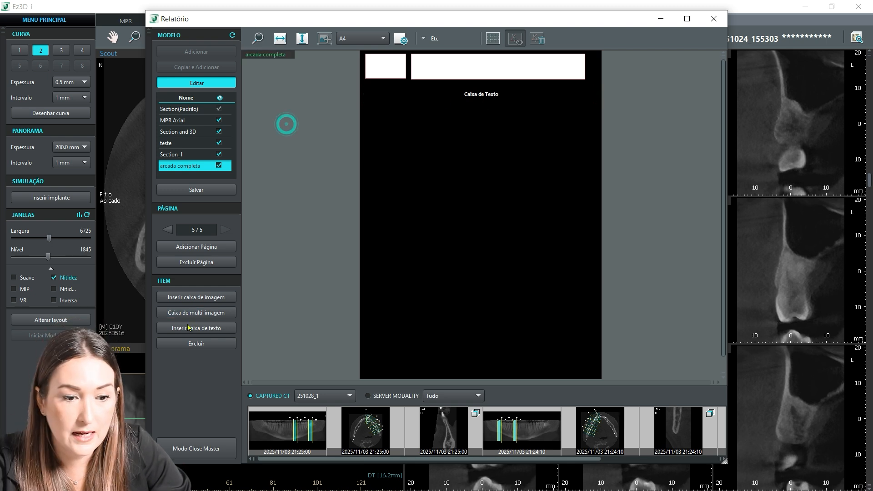
# Step: Insert two image boxes below the fifth page's text box, one at each side margin
pyautogui.click(189, 298)
pyautogui.moveTo(444, 171); pyautogui.dragTo(410, 155)
pyautogui.click(196, 297)
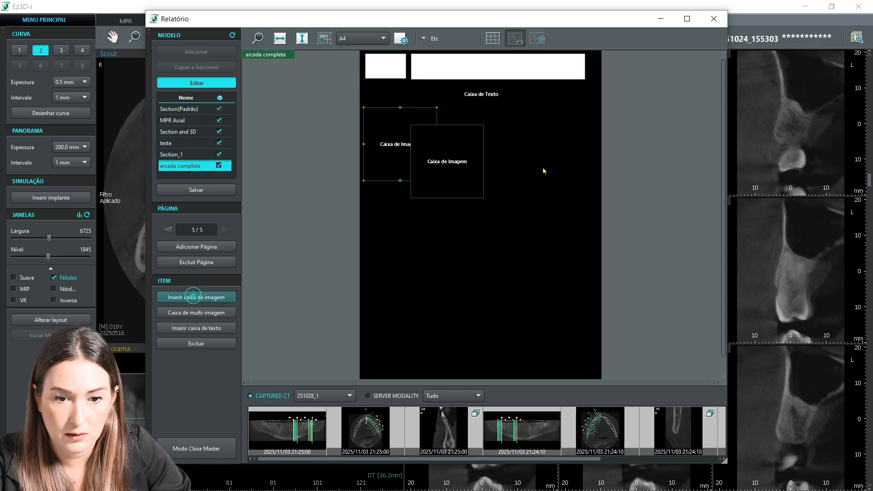
pyautogui.moveTo(454, 170); pyautogui.dragTo(575, 155)
# Step: Enlarge the left image box to nearly half the page width and make it slightly taller
pyautogui.click(435, 143)
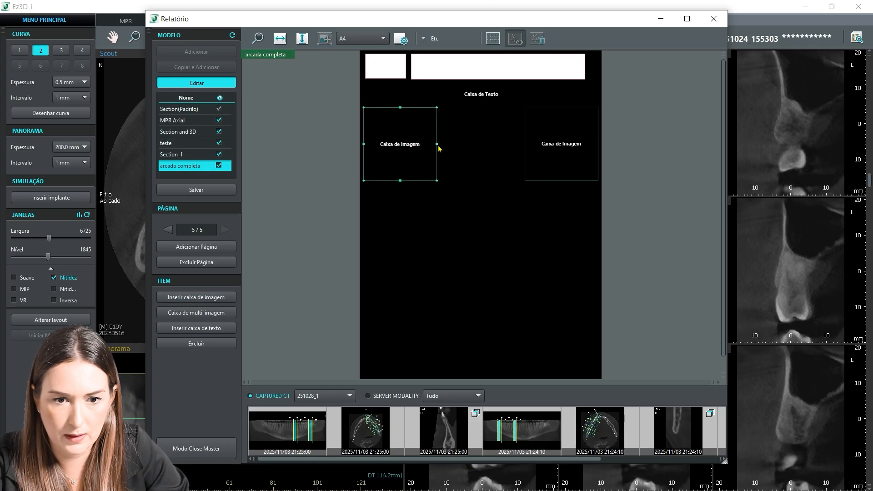
pyautogui.moveTo(437, 142); pyautogui.dragTo(483, 142)
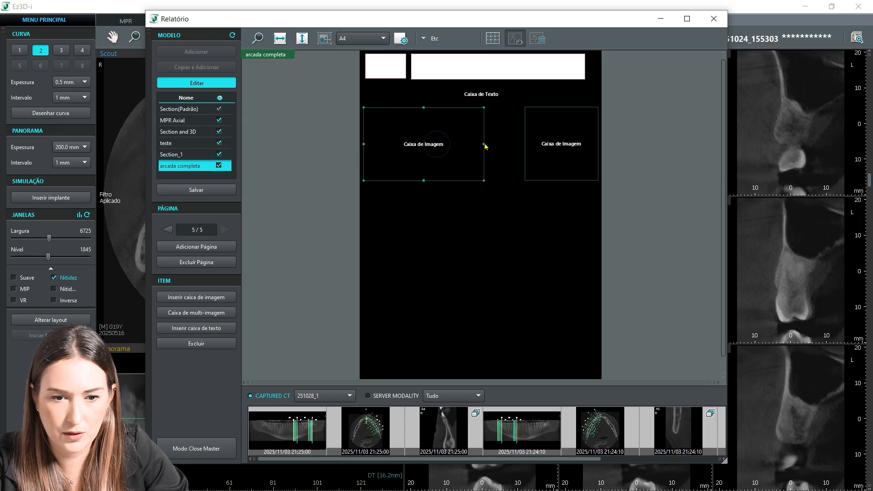
pyautogui.moveTo(423, 180); pyautogui.dragTo(423, 187)
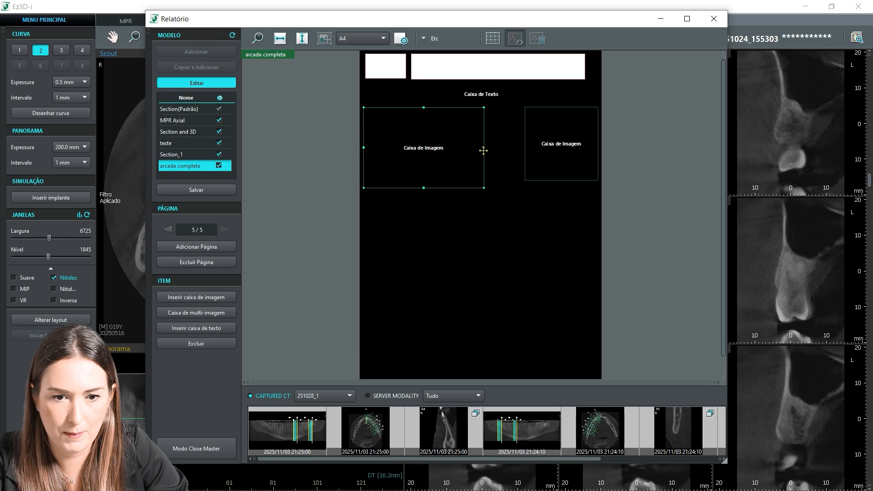
pyautogui.moveTo(483, 147); pyautogui.dragTo(476, 148)
# Step: Replace the right image box with a copy of the resized left one, aligned beside it at the right margin
pyautogui.click(569, 151)
pyautogui.press('Delete')
pyautogui.click(413, 140)
pyautogui.hotkey('ctrl', 'c')
pyautogui.hotkey('ctrl', 'v')
pyautogui.click(487, 212)
pyautogui.moveTo(509, 205); pyautogui.dragTo(560, 143)
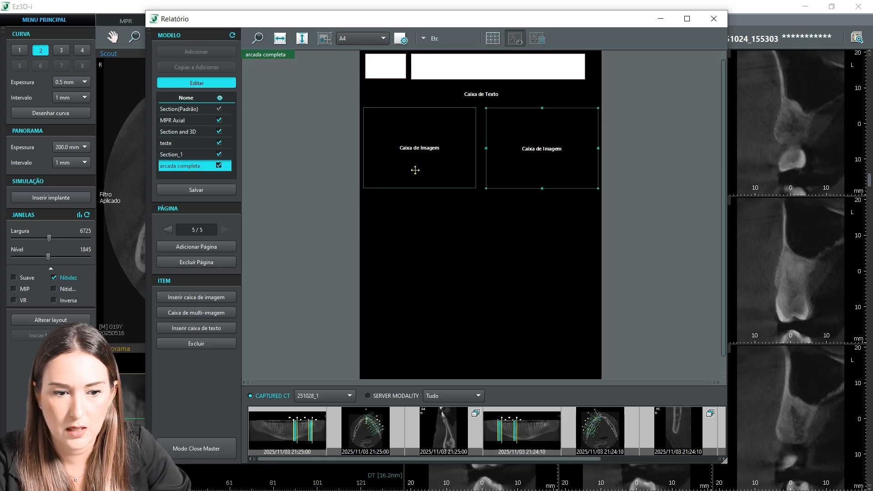
# Step: Insert a multi-image box with 1 row and 3 columns on the fifth page, without a reference image box
pyautogui.click(191, 312)
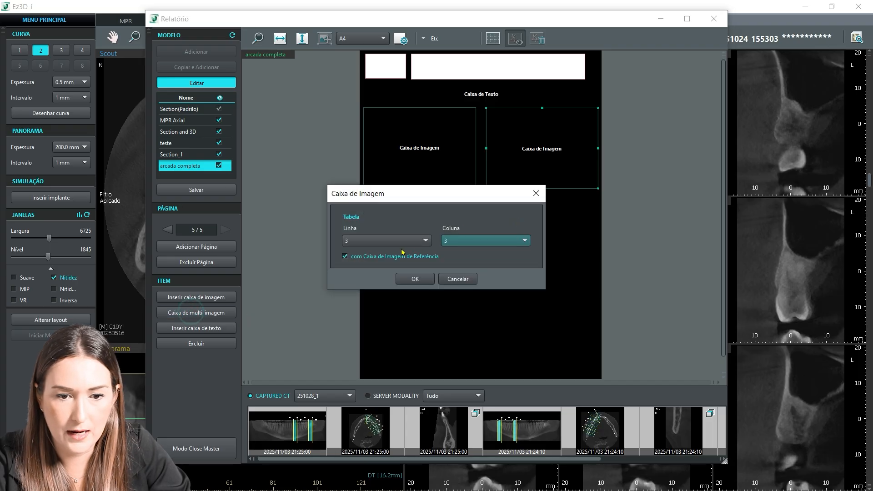
pyautogui.click(425, 240)
pyautogui.click(387, 253)
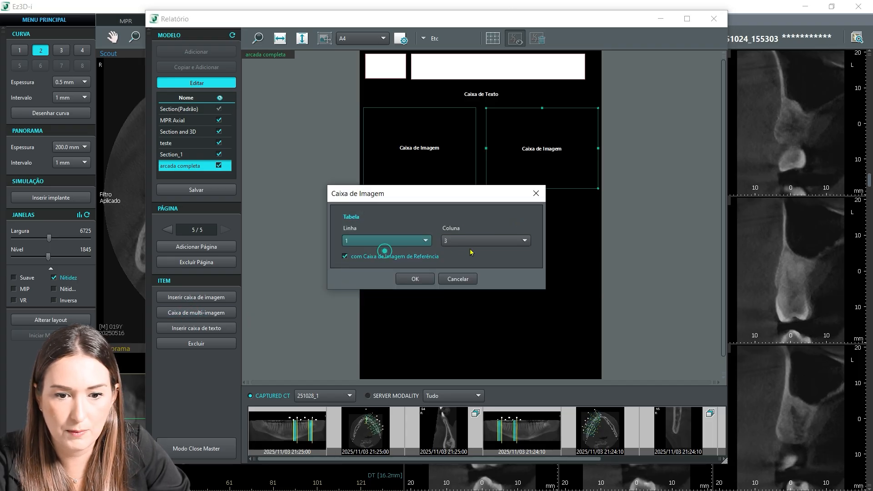
pyautogui.click(415, 279)
# Step: Place the multi-image box at the left margin directly below the left image box and adjust its height to roughly match that box
pyautogui.moveTo(422, 257); pyautogui.dragTo(420, 292)
pyautogui.moveTo(435, 341); pyautogui.dragTo(431, 267)
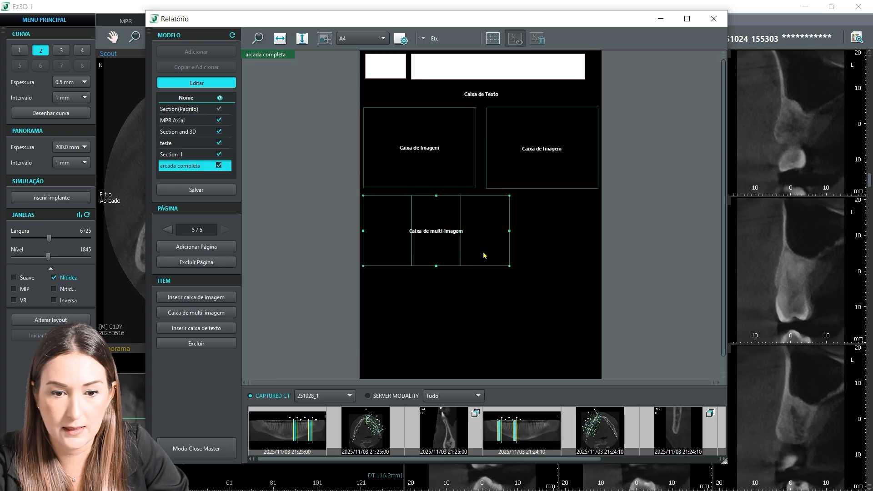
pyautogui.moveTo(435, 265); pyautogui.dragTo(436, 277)
# Step: Insert an image box beside the multi-image box, and a row of two wider image boxes beneath them
pyautogui.click(197, 296)
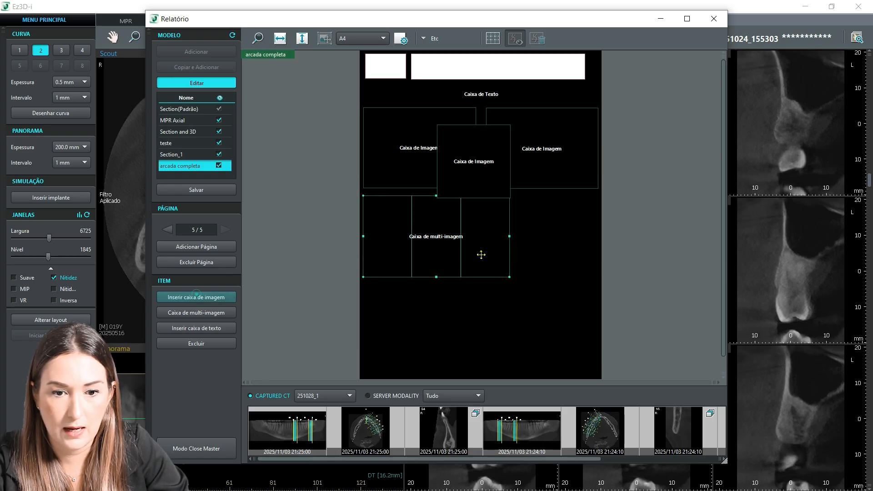
pyautogui.moveTo(473, 176); pyautogui.dragTo(560, 280)
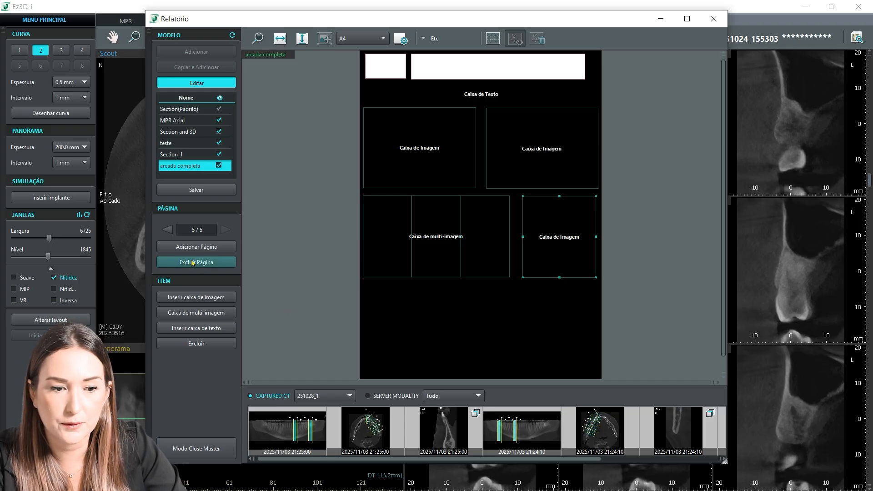
pyautogui.click(183, 298)
pyautogui.moveTo(485, 168); pyautogui.dragTo(475, 328)
pyautogui.hotkey('ctrl', 'v')
pyautogui.moveTo(464, 223); pyautogui.dragTo(535, 333)
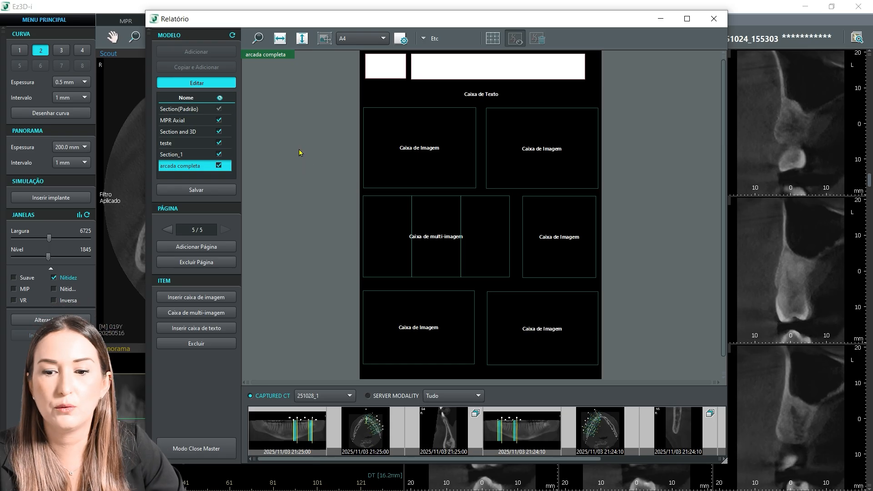
# Step: Save the changes to the arcada completa template
pyautogui.click(178, 190)
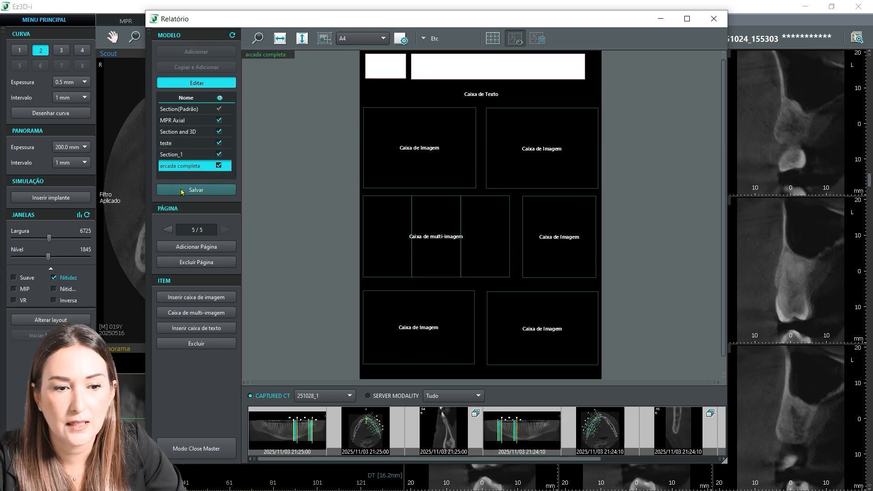
pyautogui.click(180, 190)
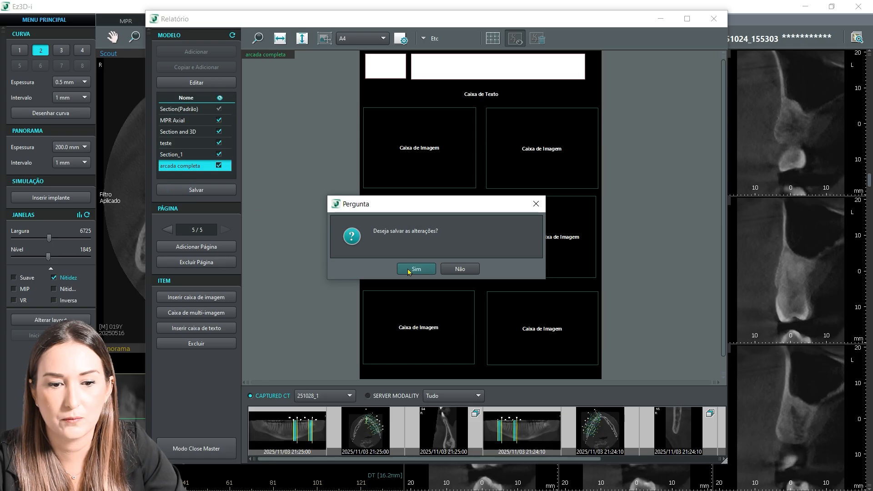
pyautogui.click(409, 269)
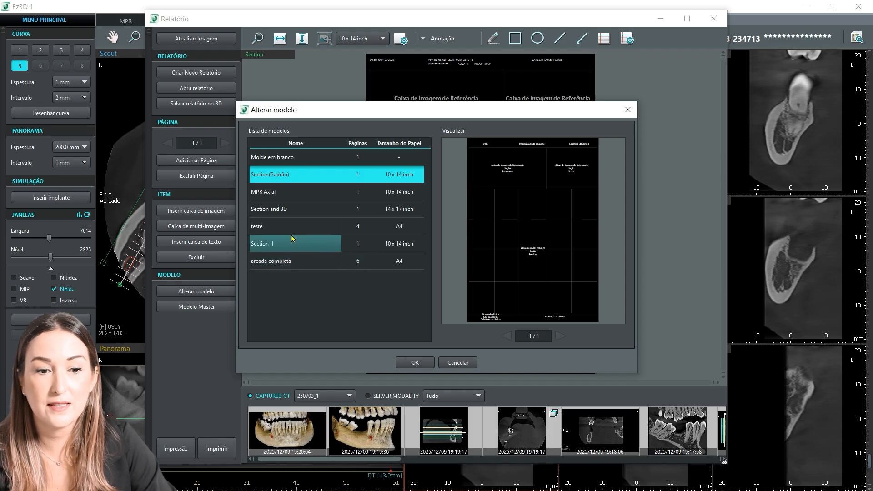
# Step: Change the report's template to arcada completa
pyautogui.click(272, 262)
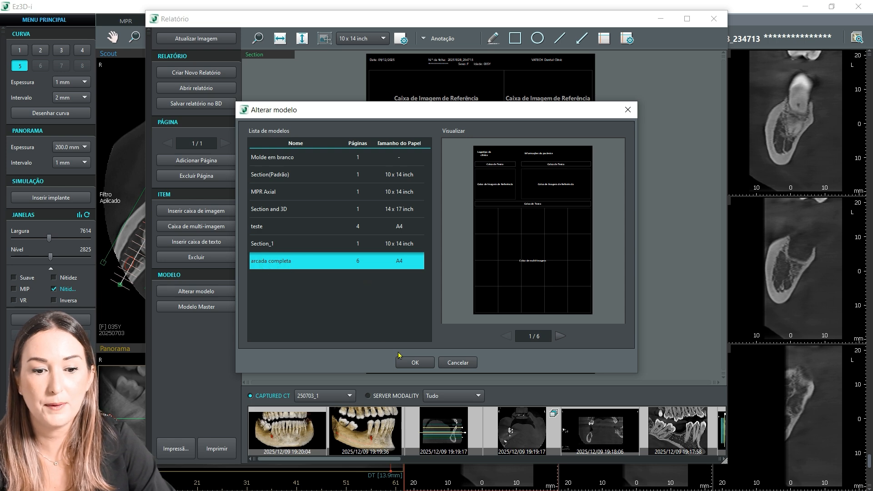
pyautogui.click(412, 361)
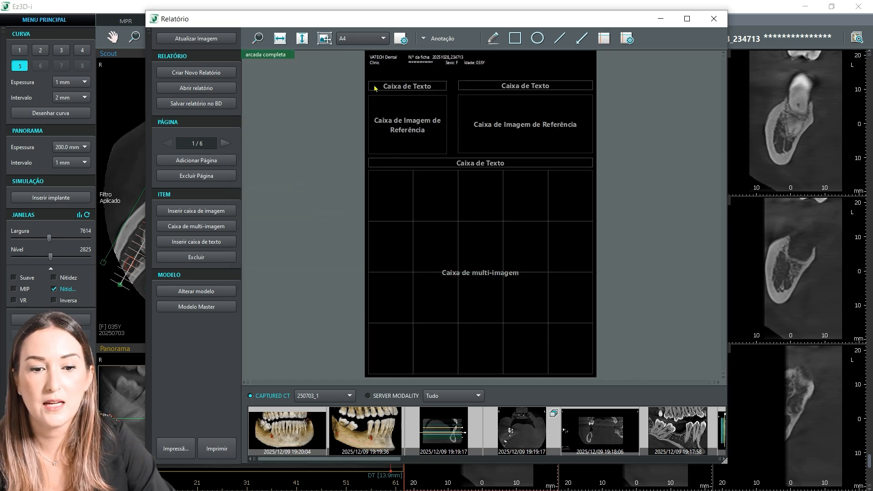